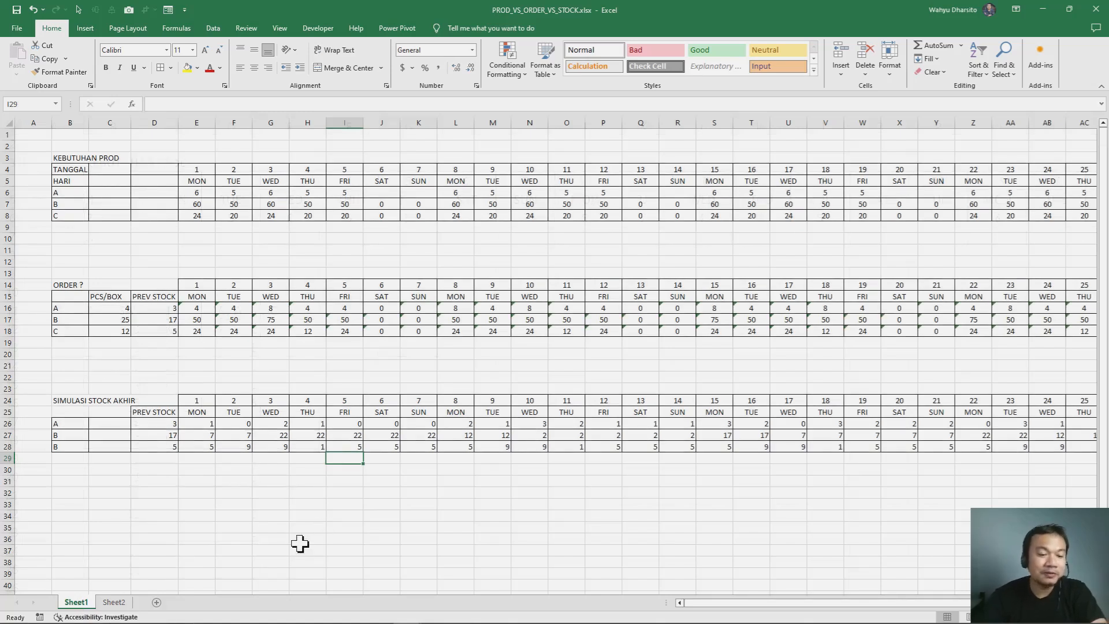
- Open Sheet2 and examine the KEBUTUHAN PROD table's dates, daily PART A needs and the ACC ? row for 1 to 4
click(115, 603)
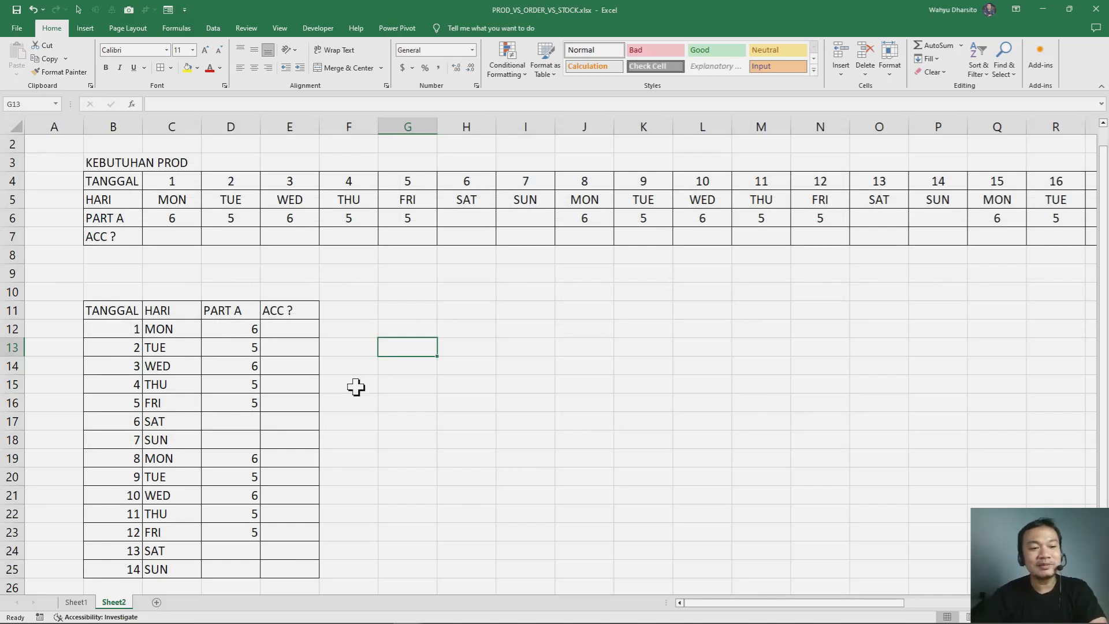
click(103, 162)
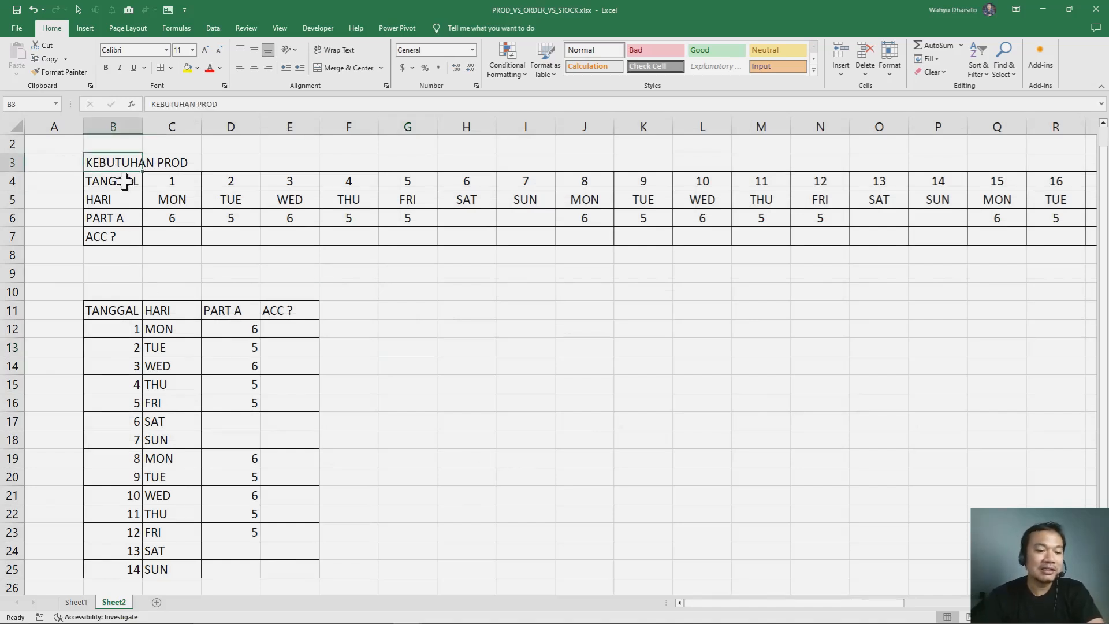
click(164, 181)
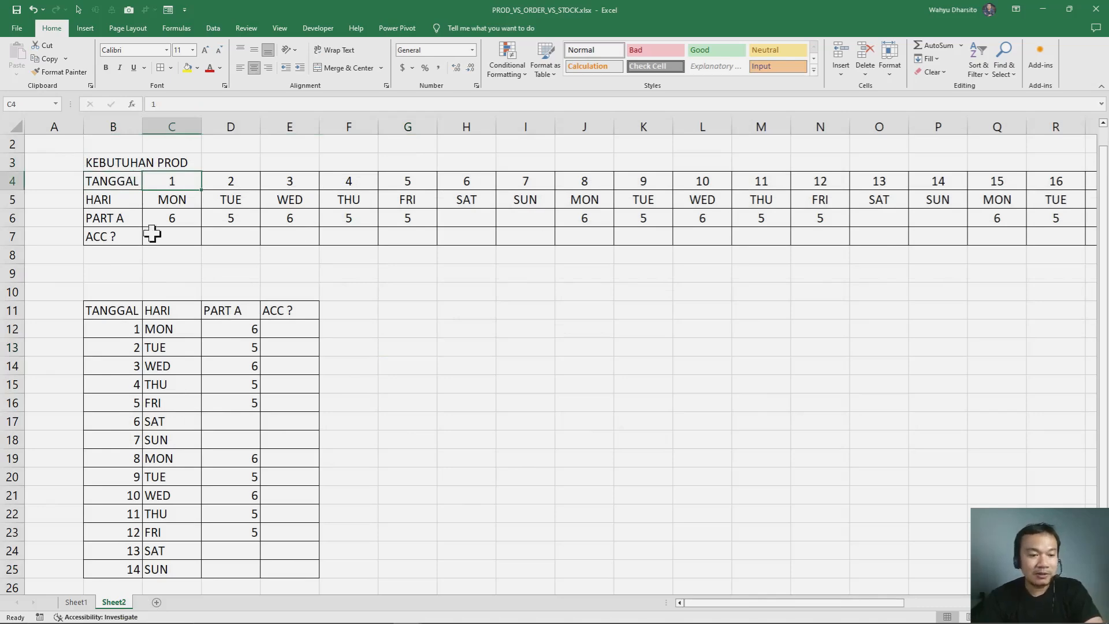
click(106, 217)
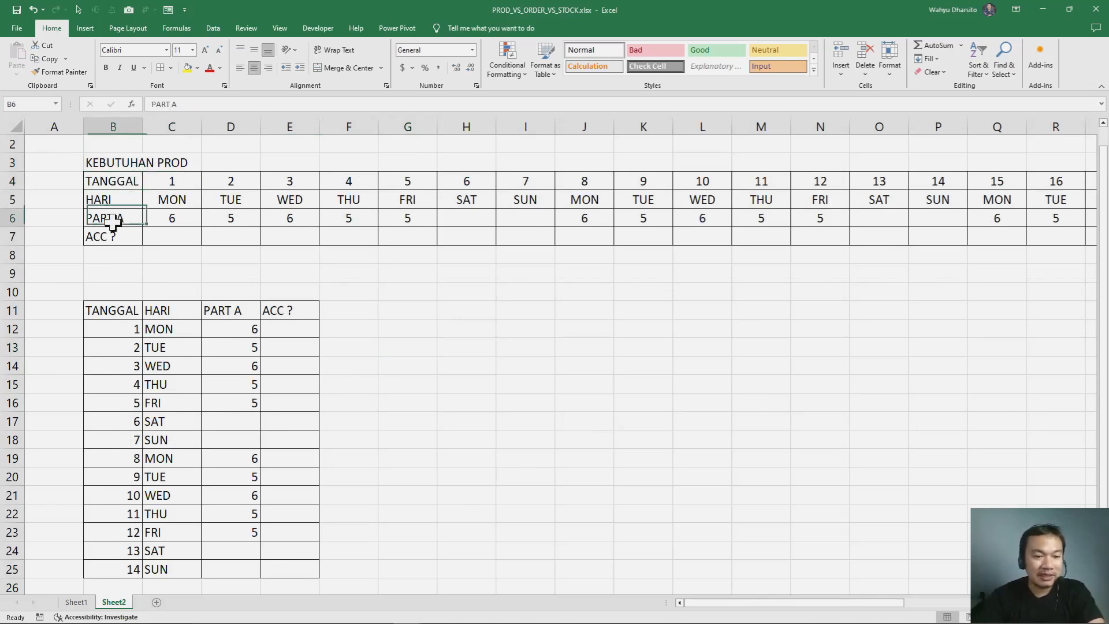
click(183, 216)
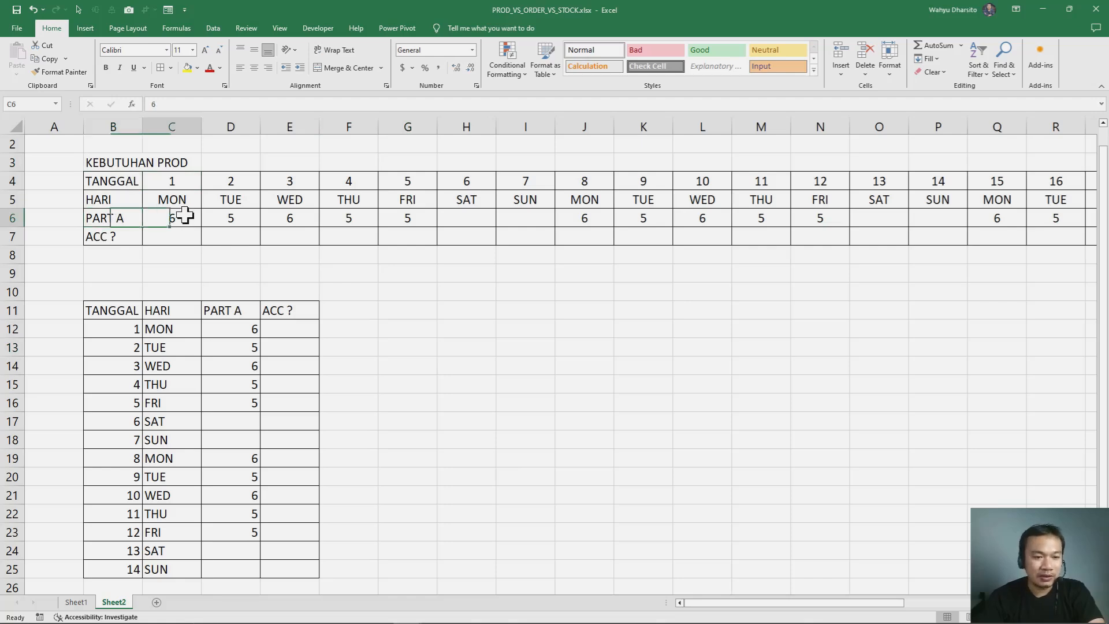
click(237, 215)
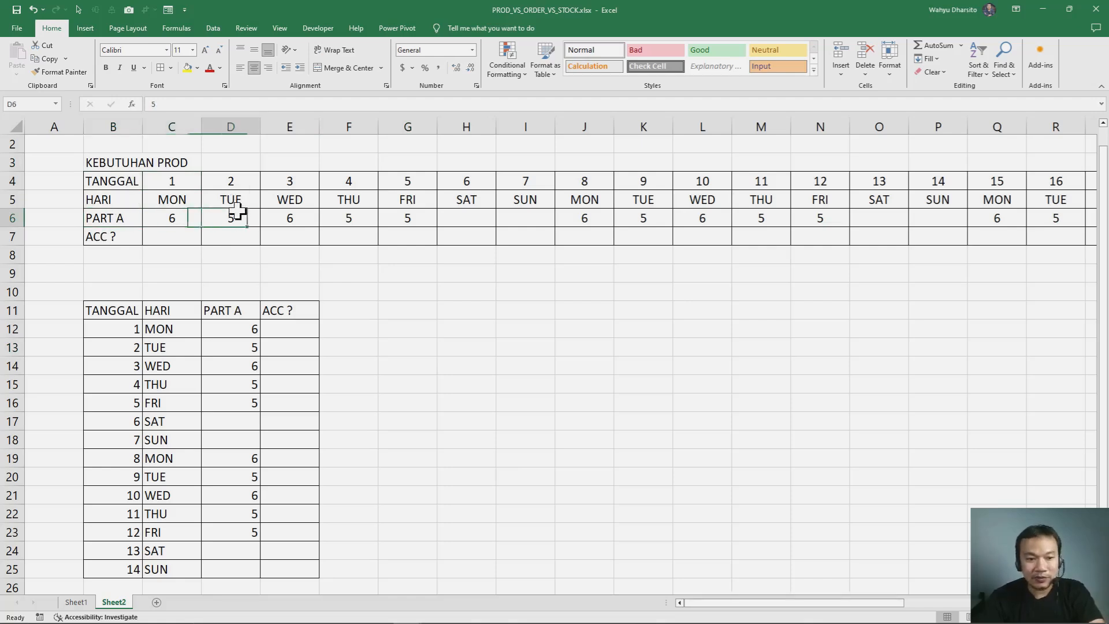
click(313, 218)
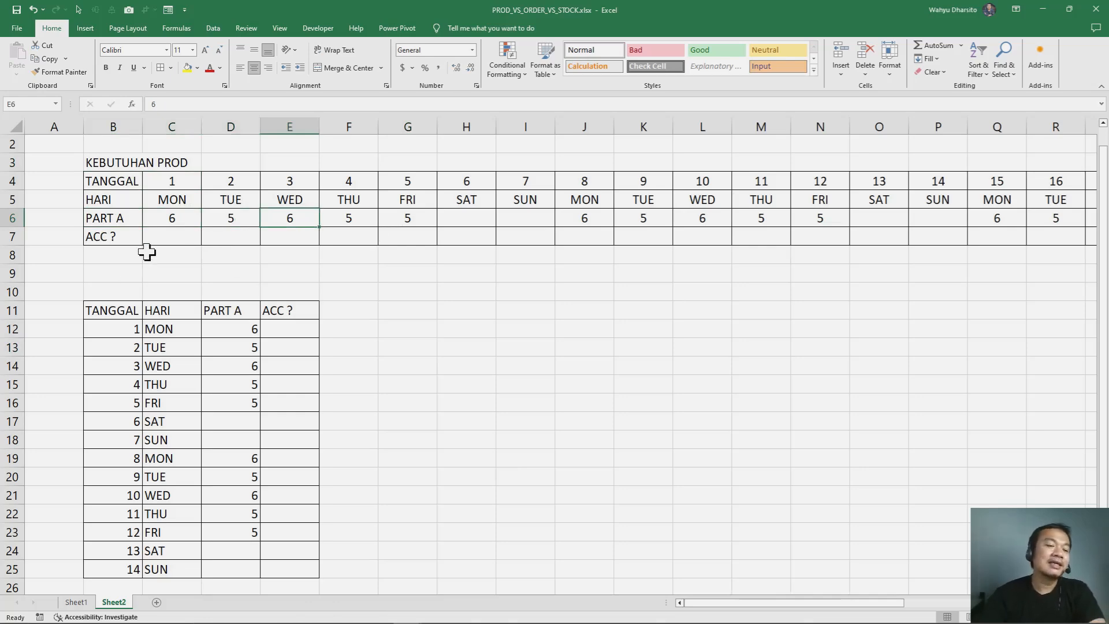
click(163, 234)
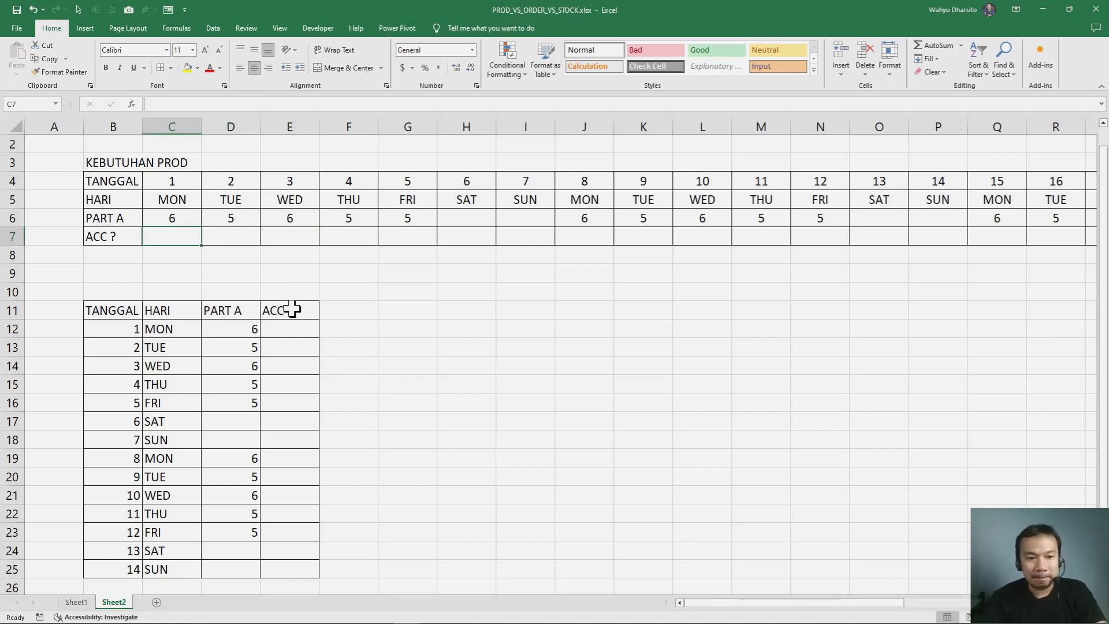
click(244, 235)
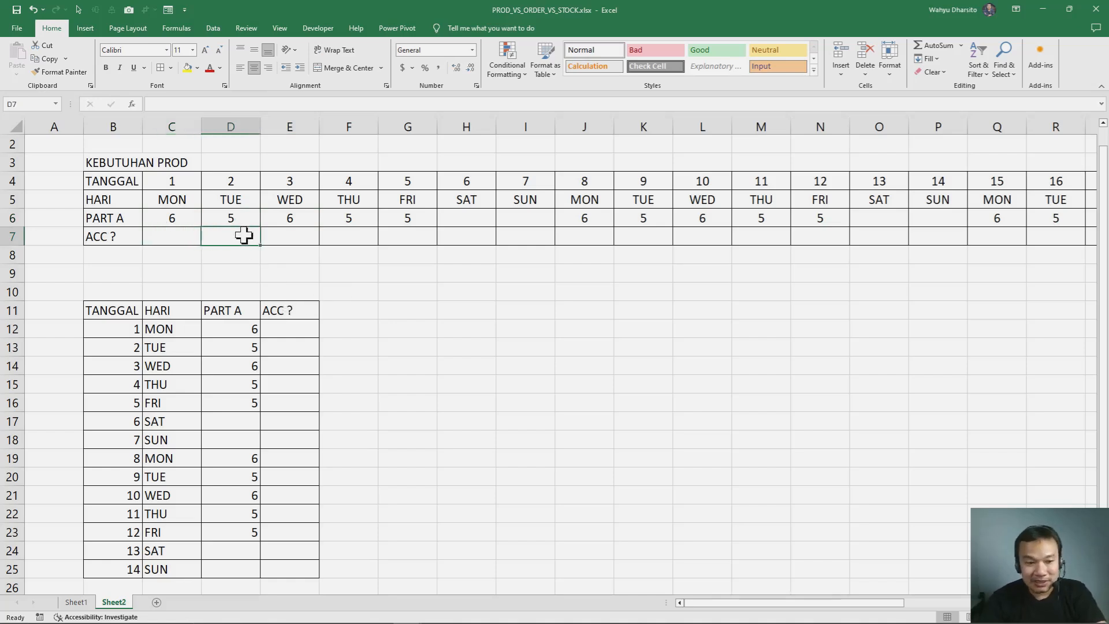
click(297, 236)
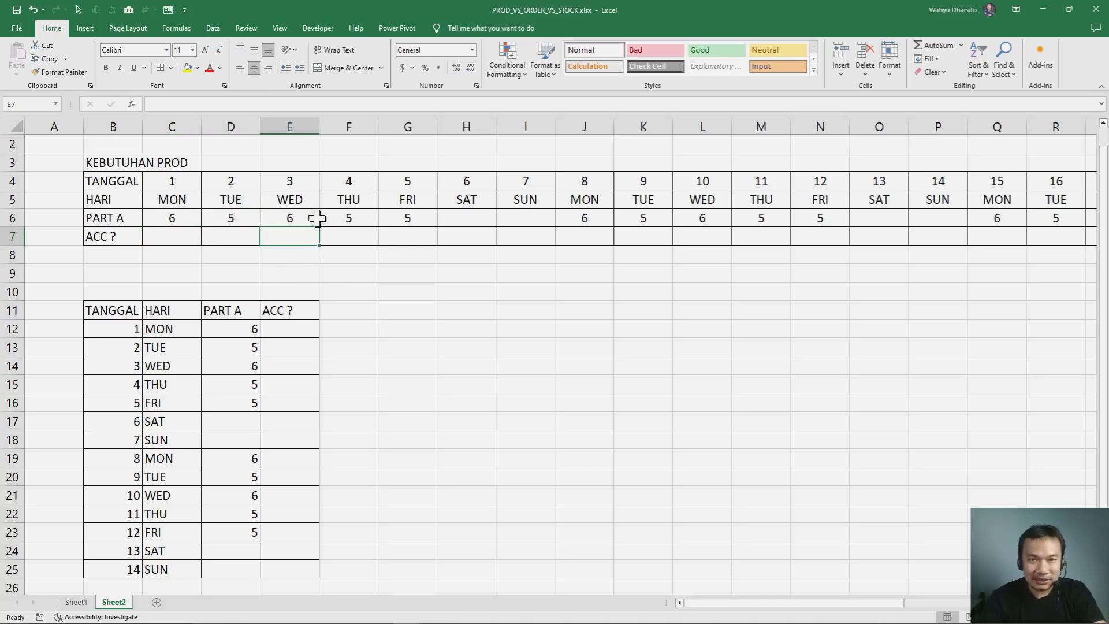
click(347, 233)
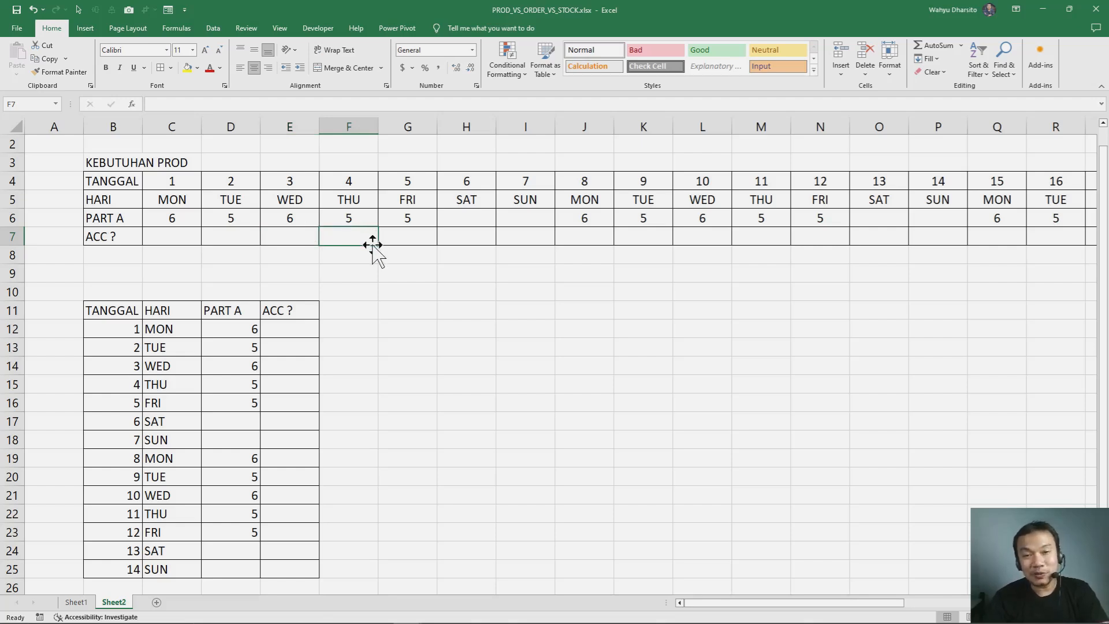
- Start the ACC ? row for date 1 by entering =C6 in C7
click(151, 237)
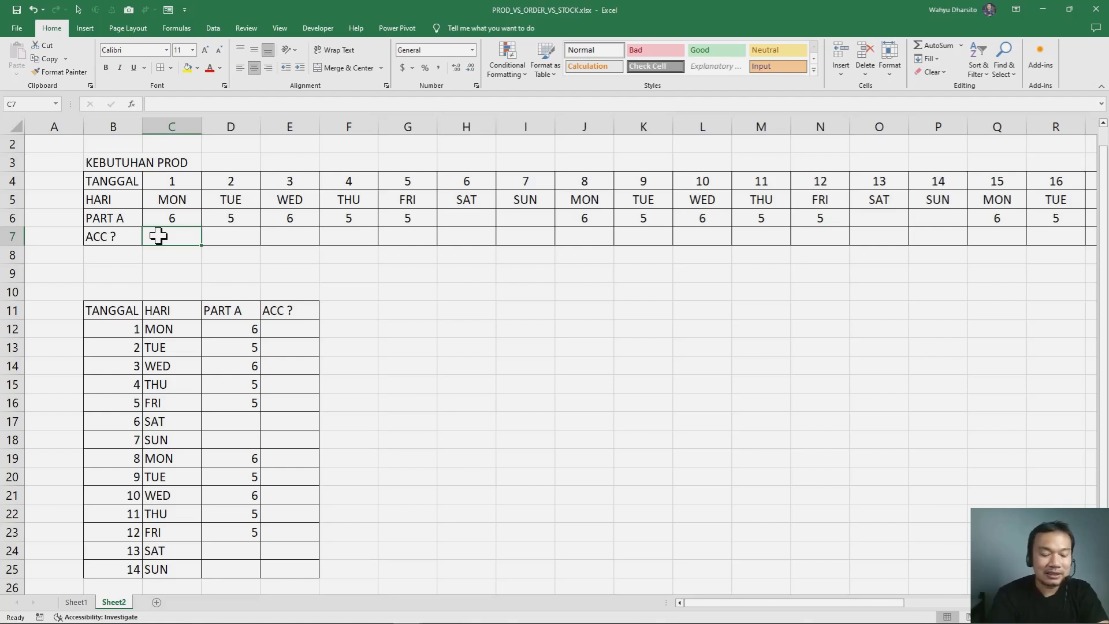
text(=)
key(Up)
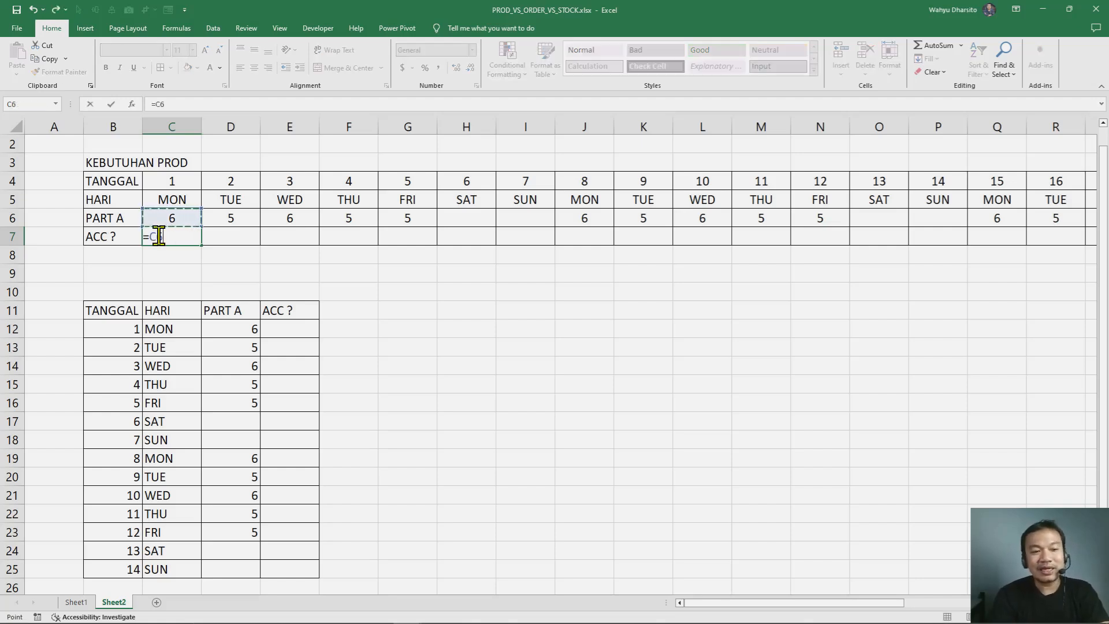
key(Return)
key(Up)
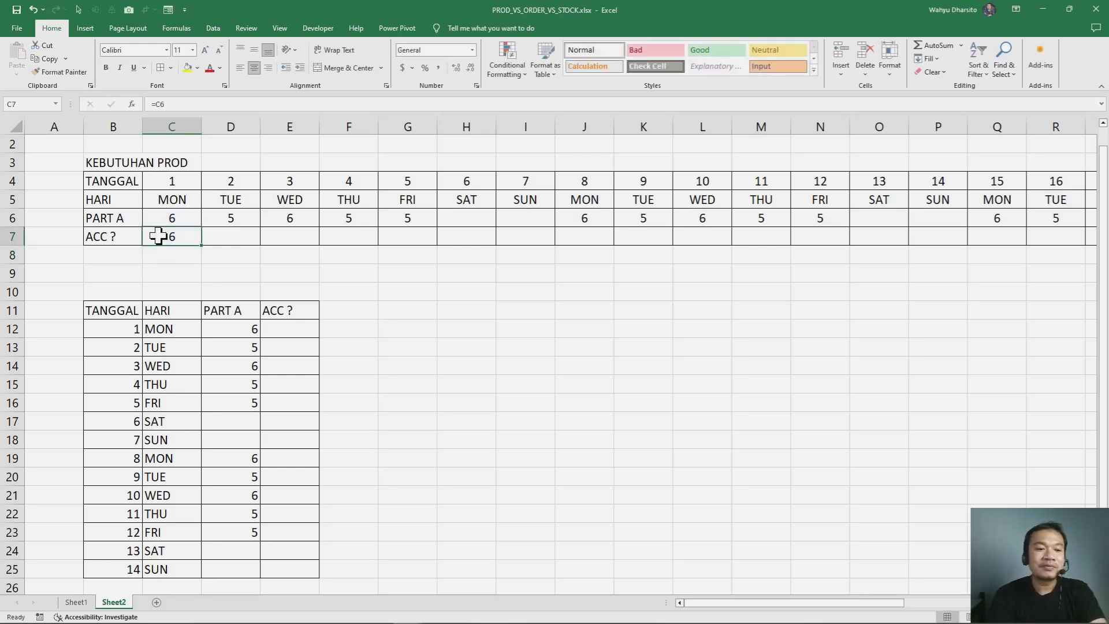
- Enter =C7+D6 in D7 to add date 2's PART A need to the previous accumulation
key(Right)
text(=)
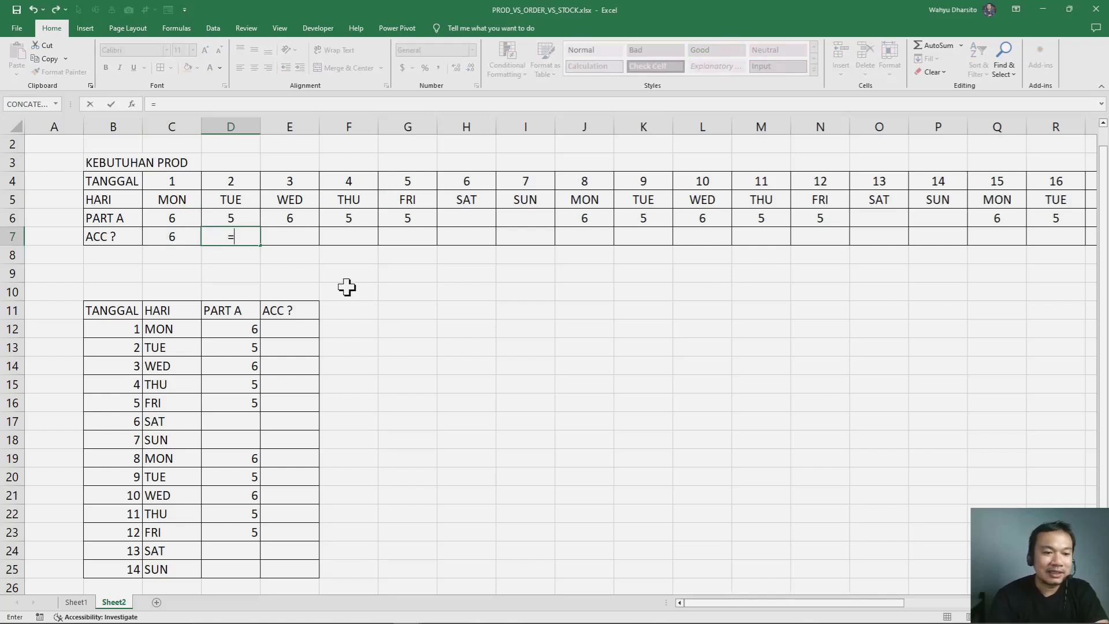
key(Left)
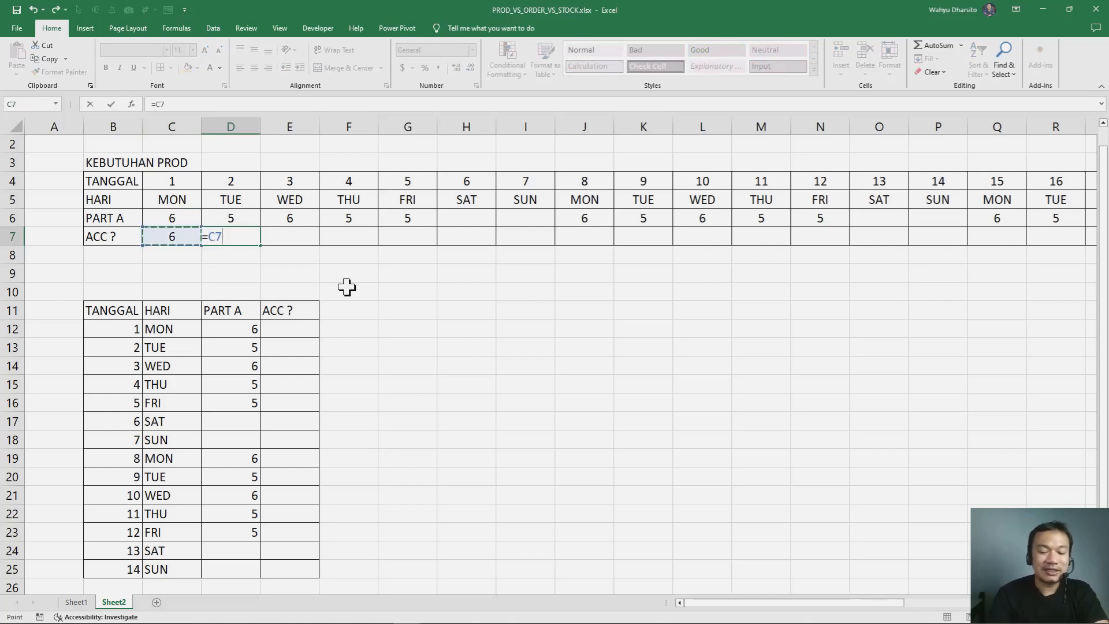
text(+)
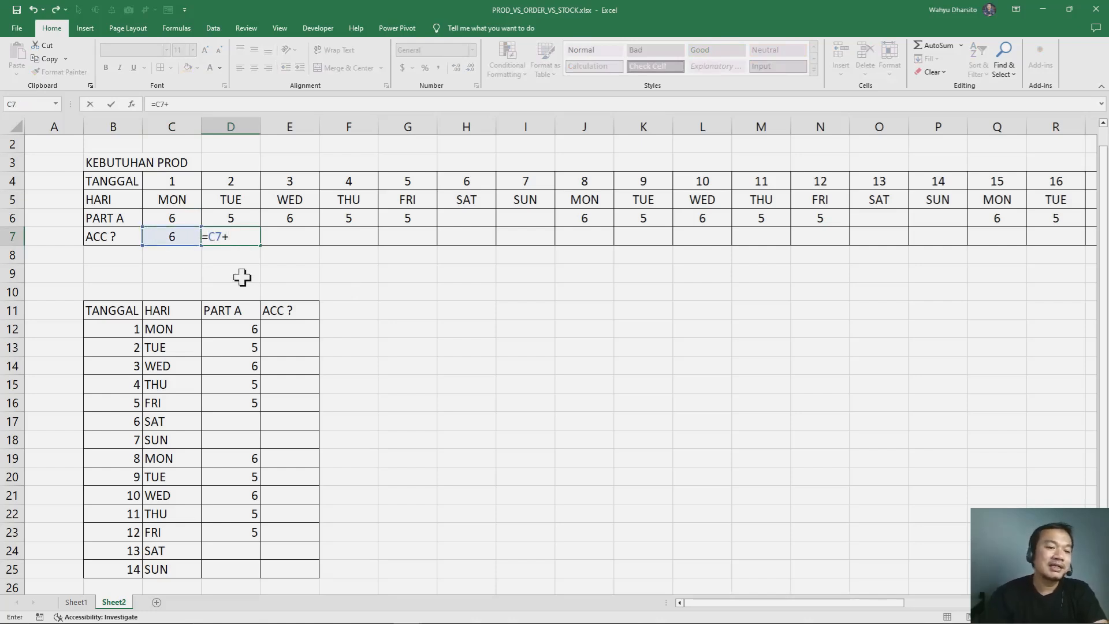
click(233, 217)
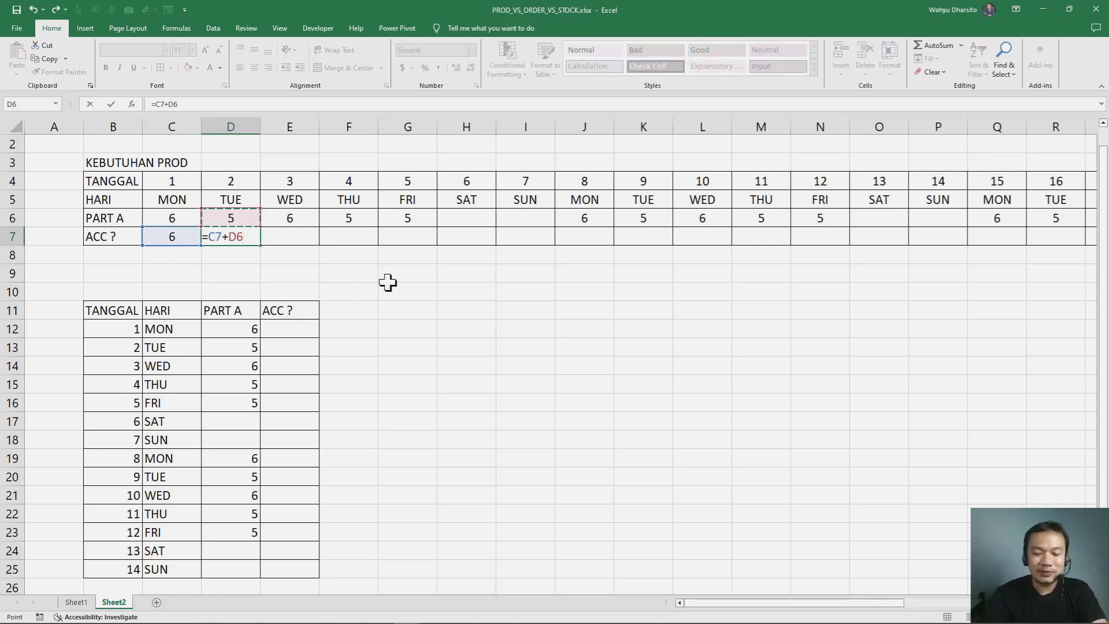
key(Return)
key(Up)
- Enter =D7+E6 in E7 for date 3 and copy the formula across to F7:G7
key(Right)
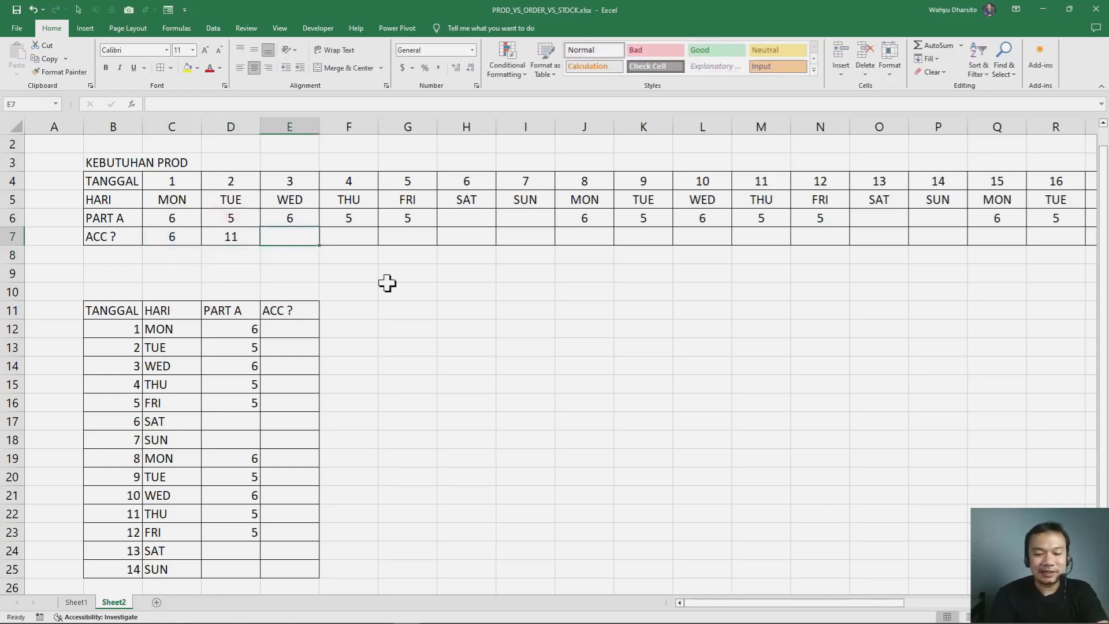
text(=)
key(Left)
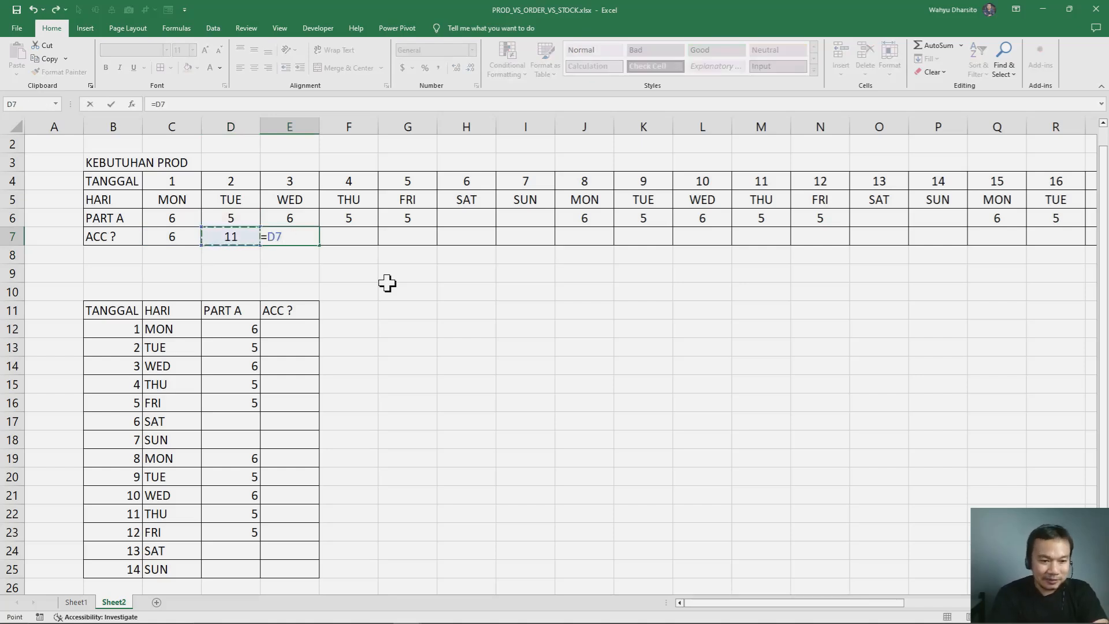
text(+)
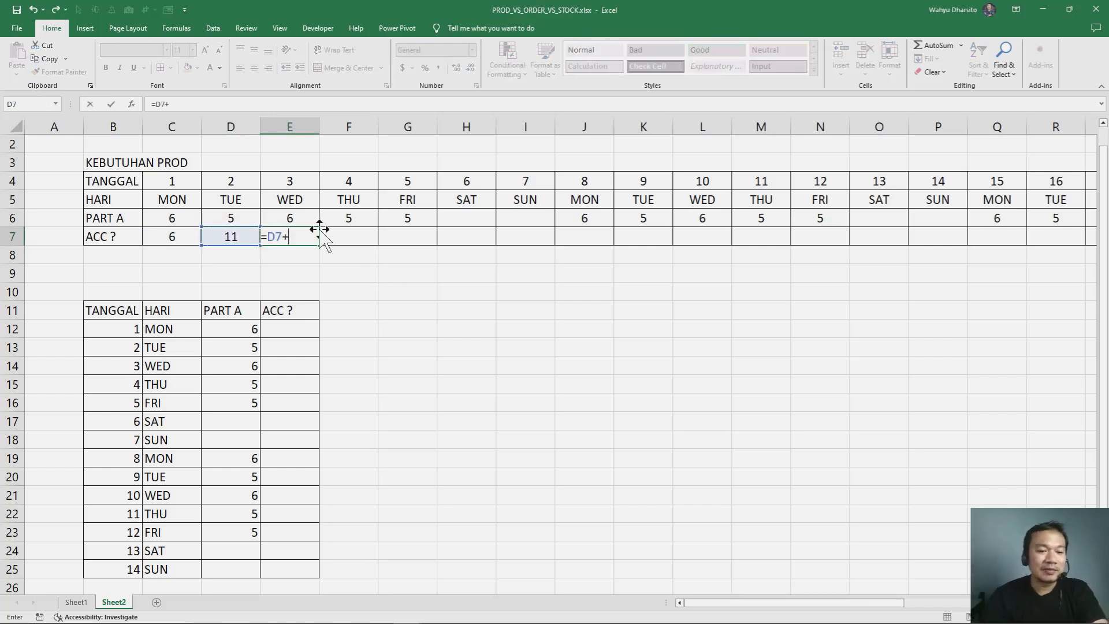
click(309, 219)
key(ctrl+Return)
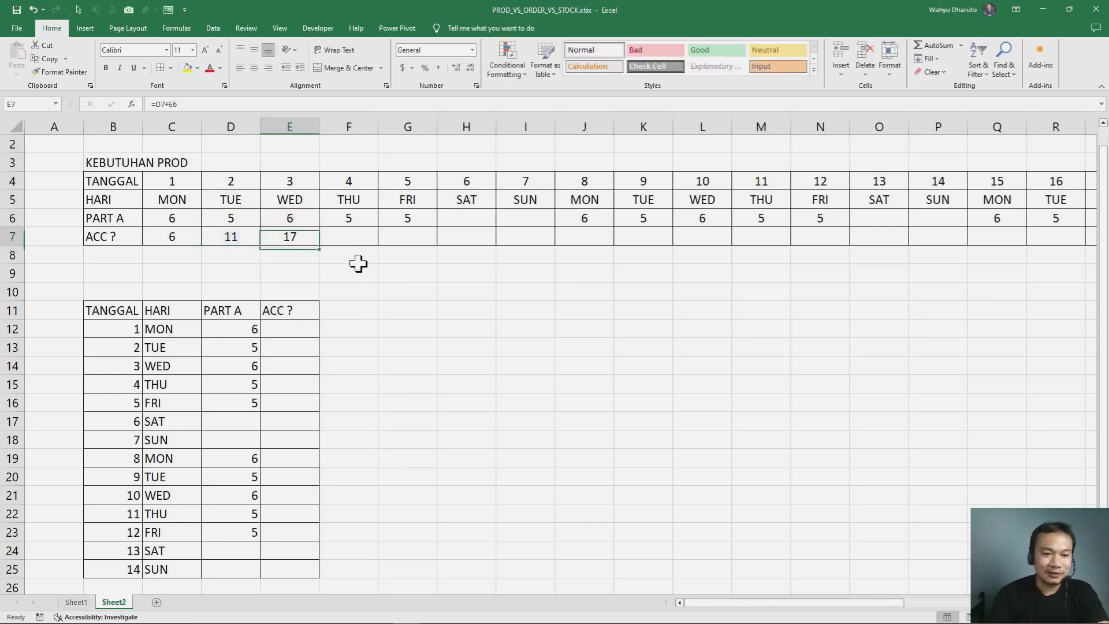
key(ctrl+c)
key(shift+Right)
key(shift+Right)
key(Return)
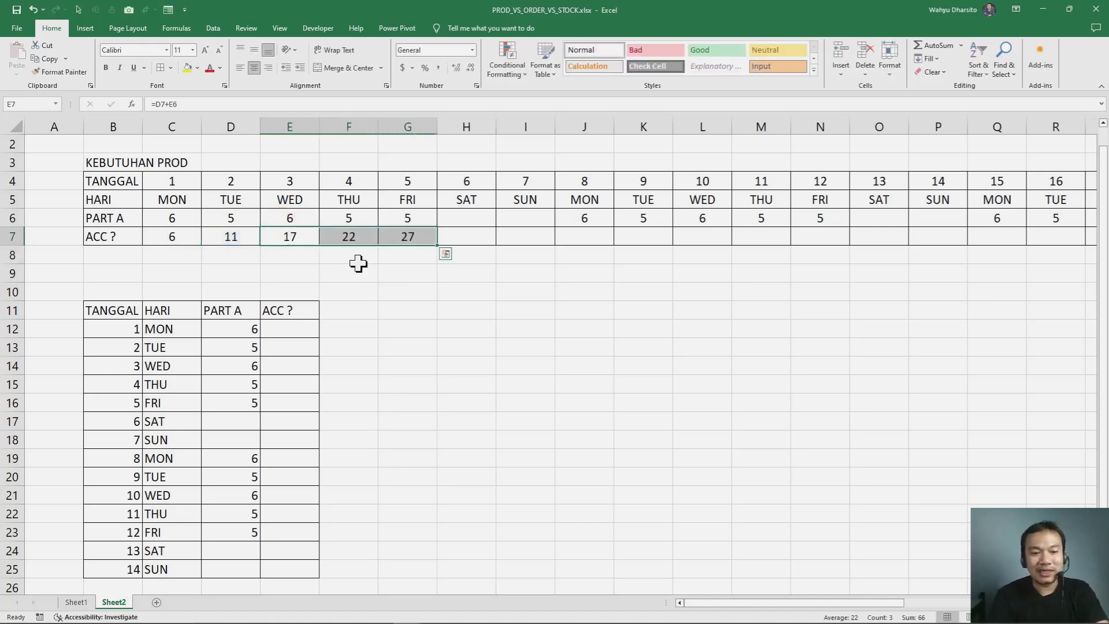
- Clear the accumulation formulas from C7:G7 in the ACC ? row
key(Right)
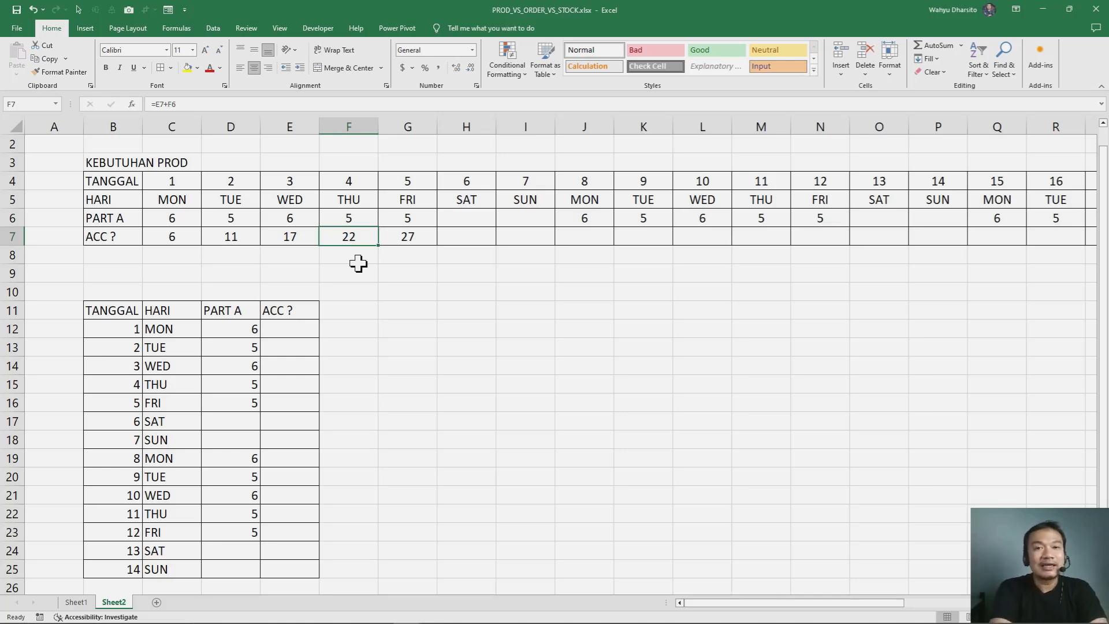
key(ctrl+Left)
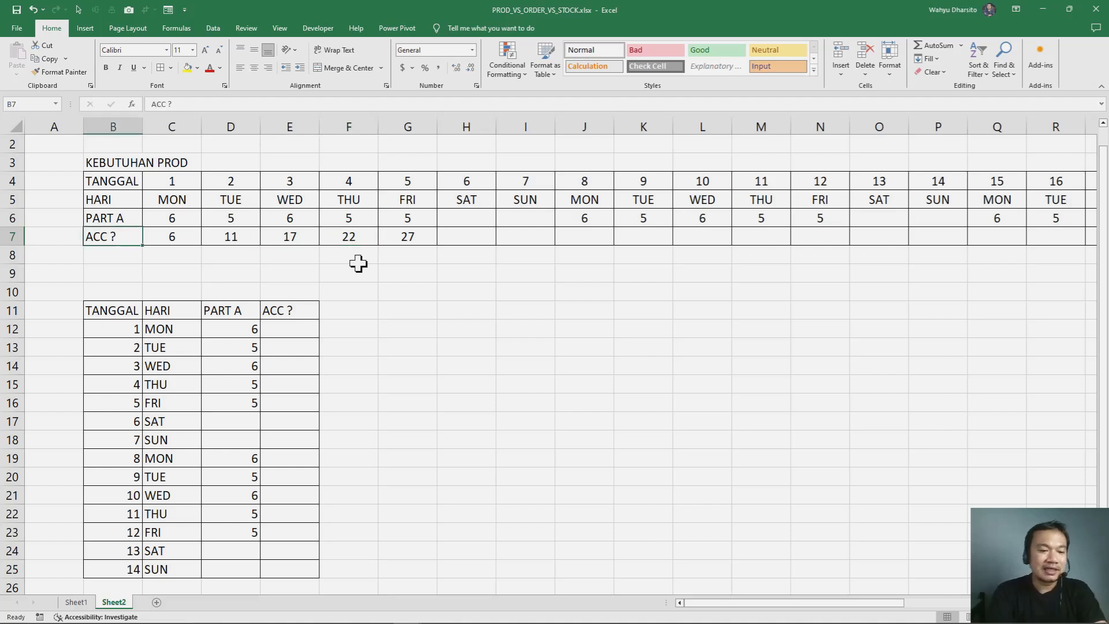
key(Right)
key(ctrl+shift+Right)
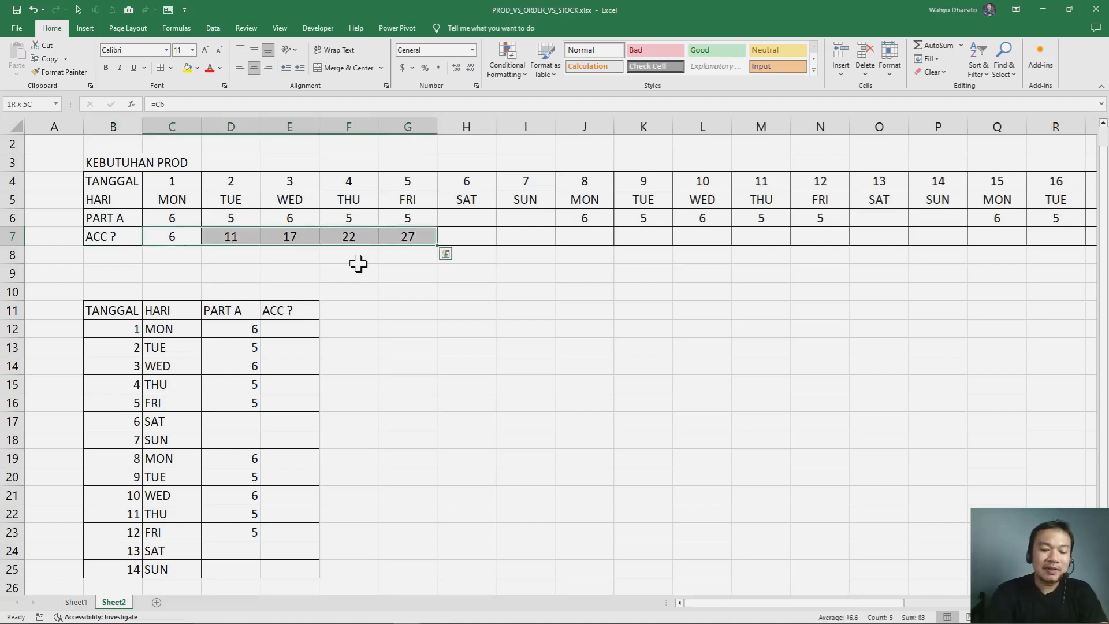
text(=)
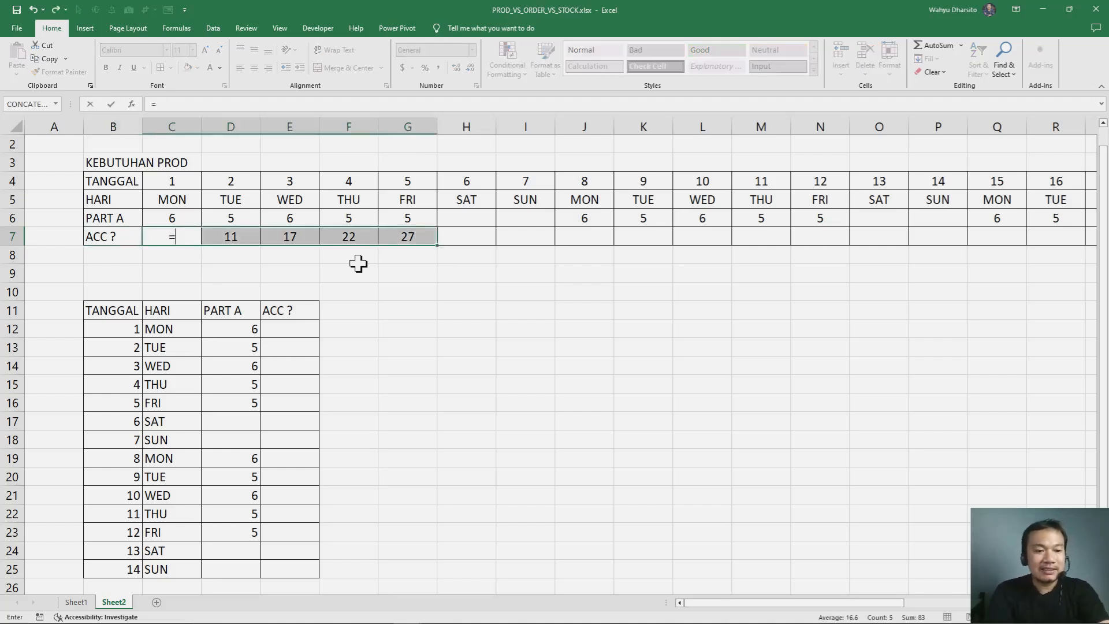
key(Escape)
key(Delete)
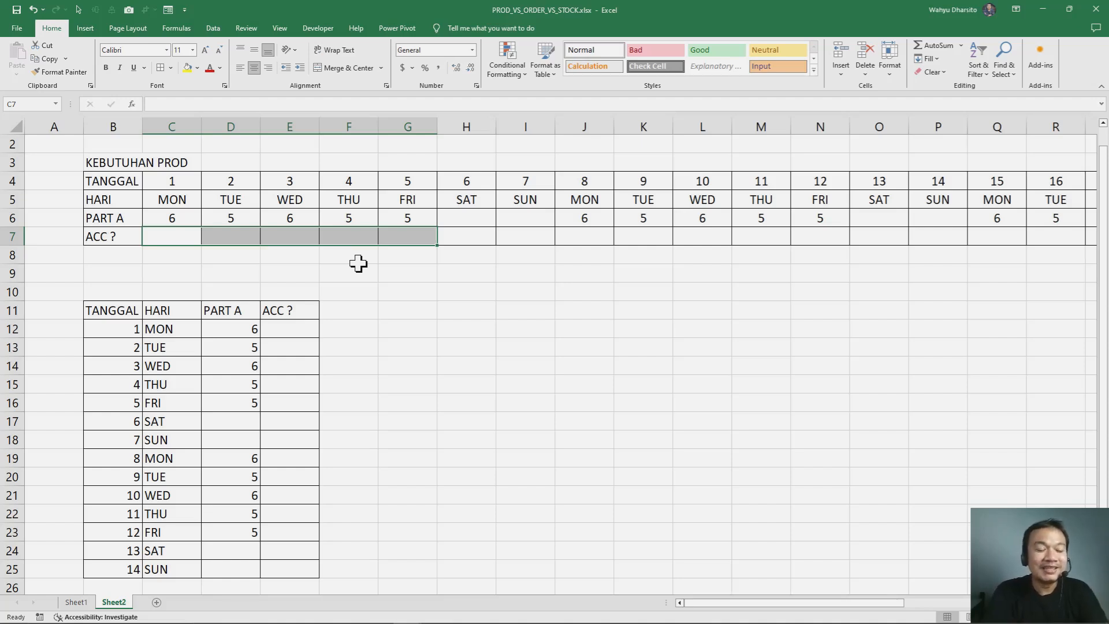
- Enter a SUM formula in C7 over the range C6:C6 to begin the PART A accumulation
key(Left)
key(Right)
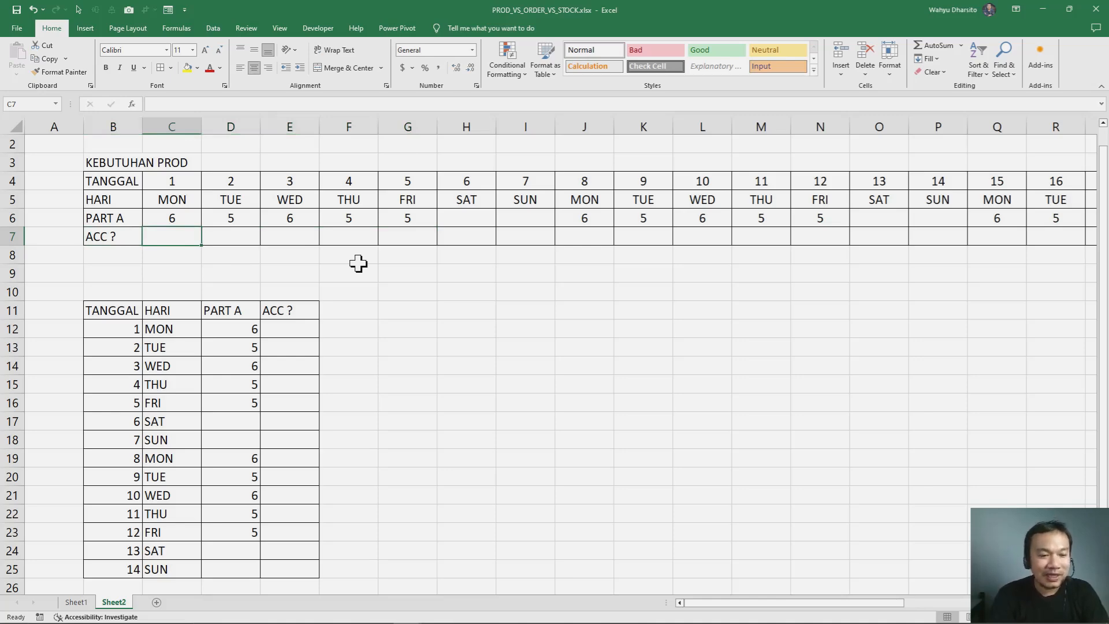
text(=)
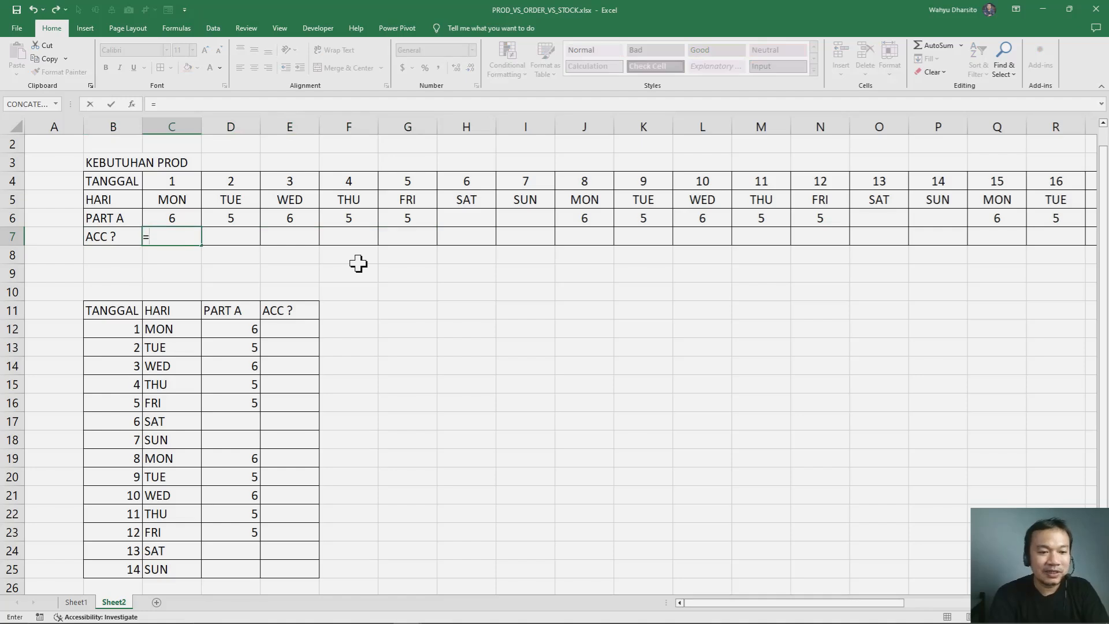
text(sum)
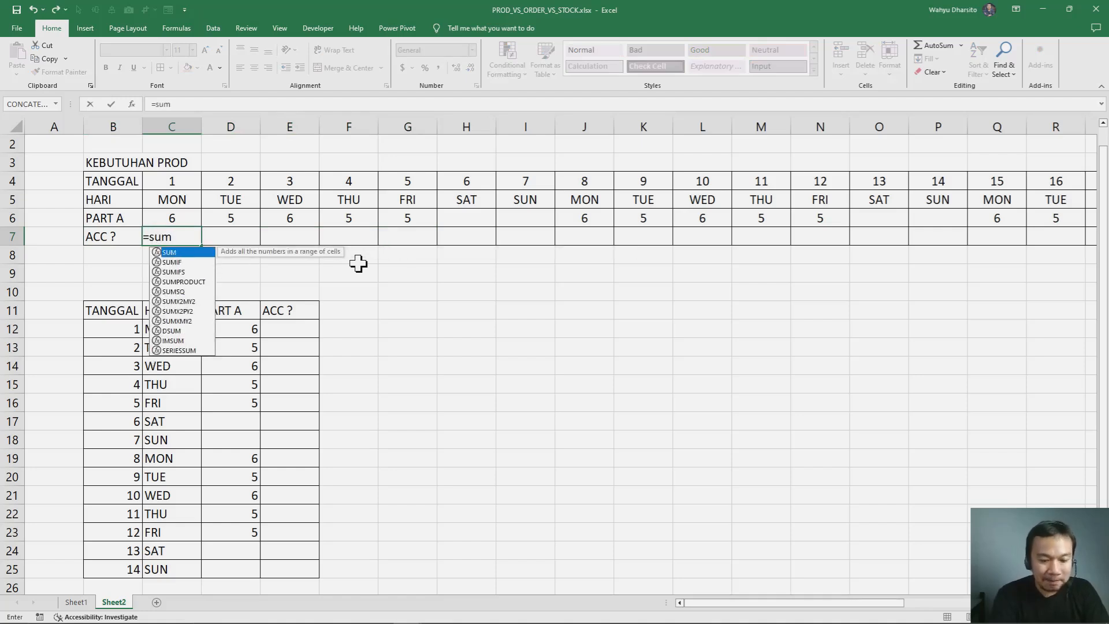
text(()
key(Up)
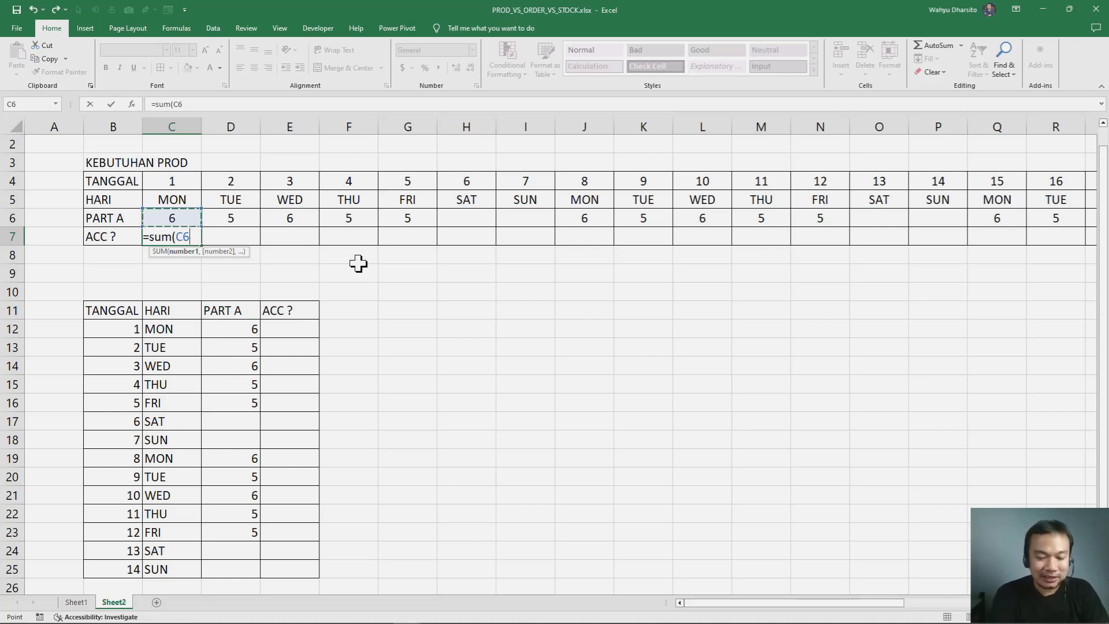
key(F8)
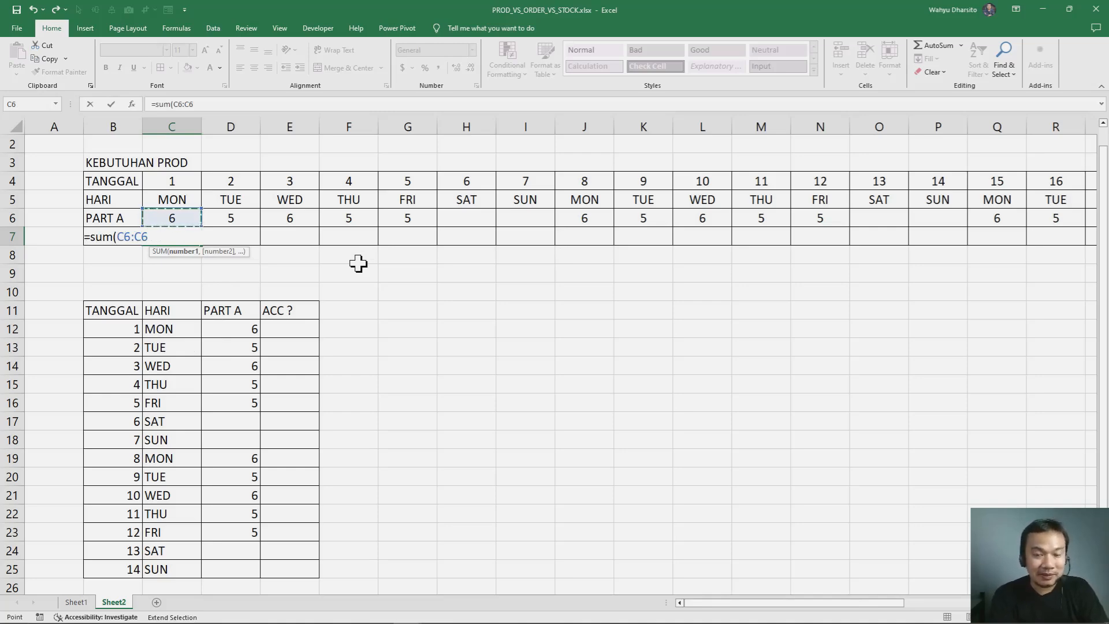
key(Return)
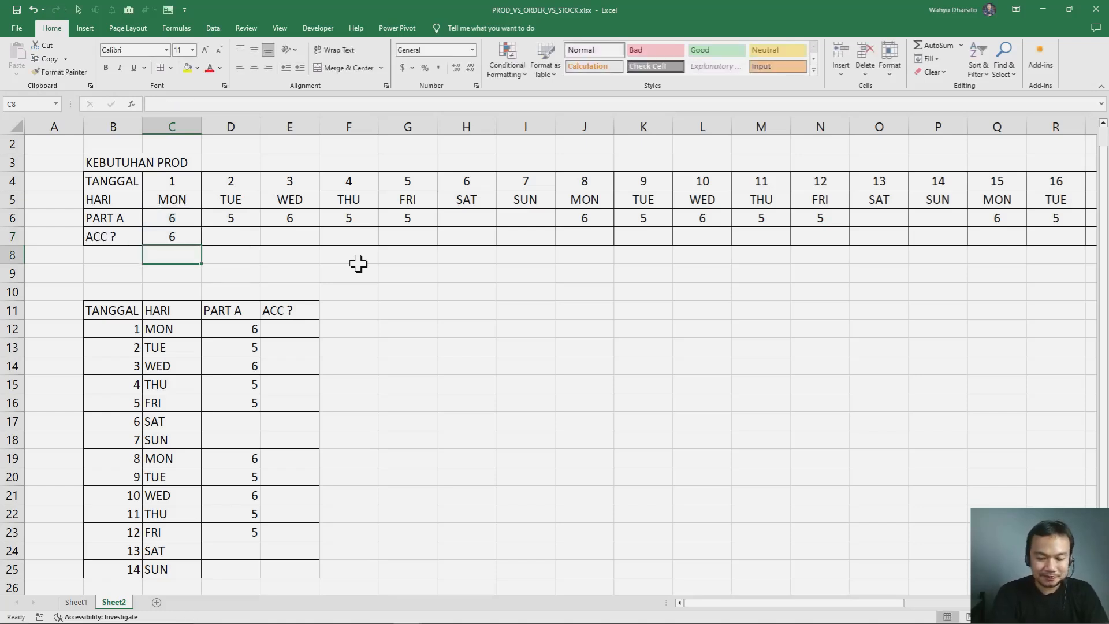
key(Up)
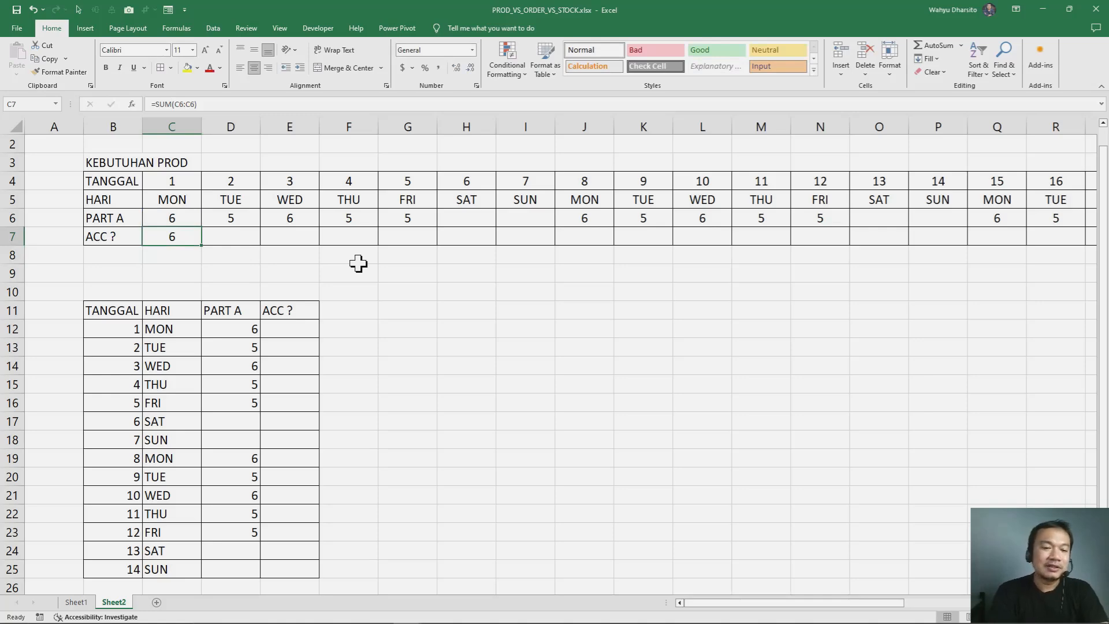
- Enter a SUM formula in D7 over the range C6:D6 to accumulate PART A through date 2
key(Right)
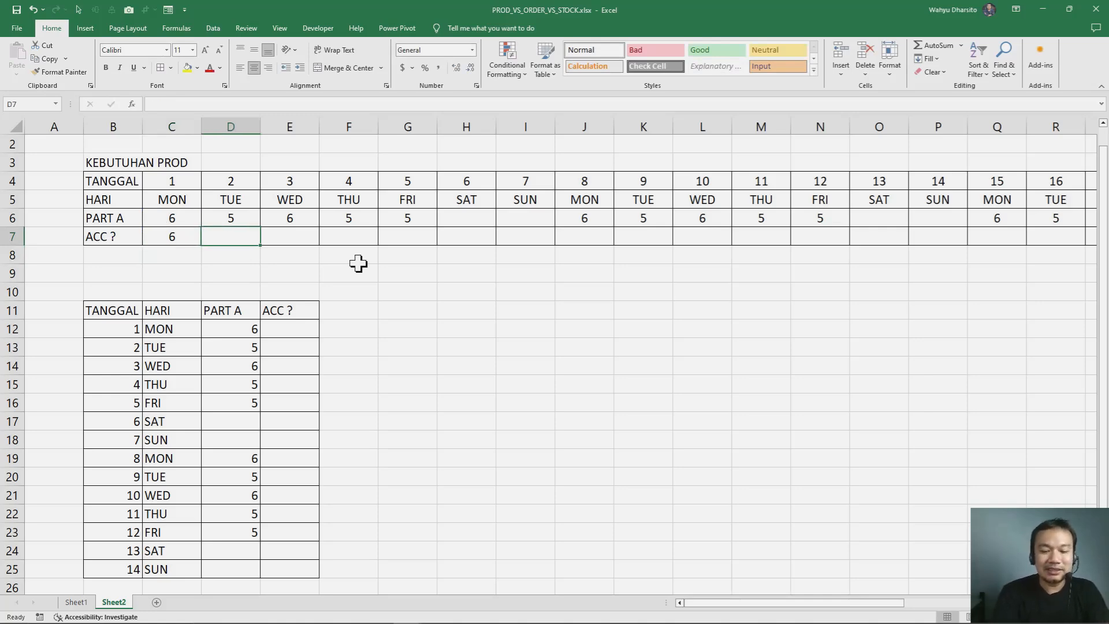
text(=sum)
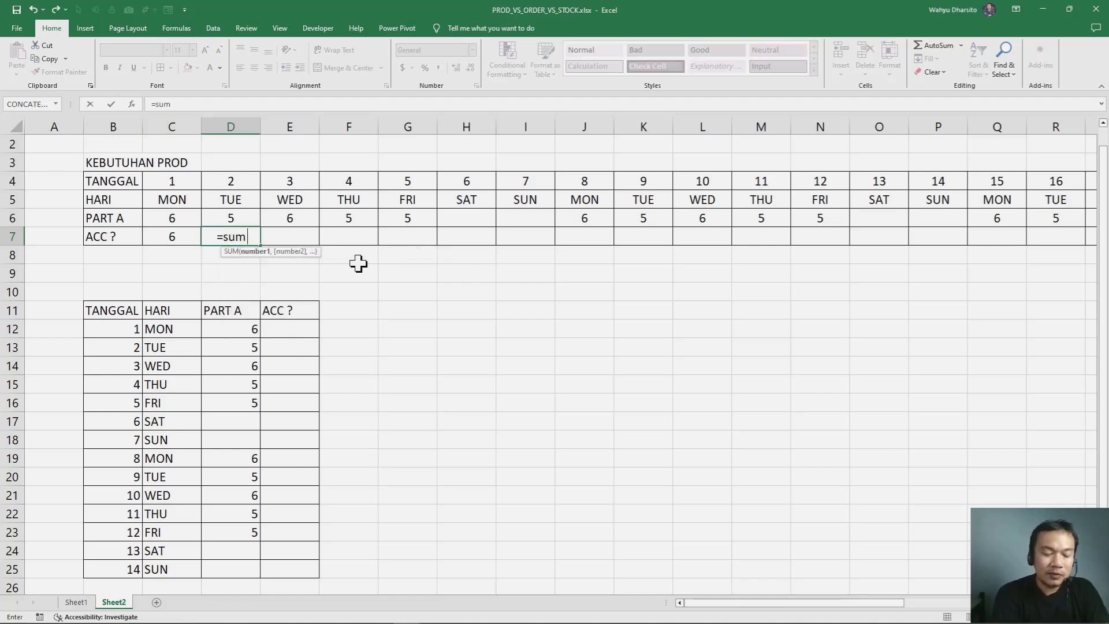
text(()
key(Up)
key(Left)
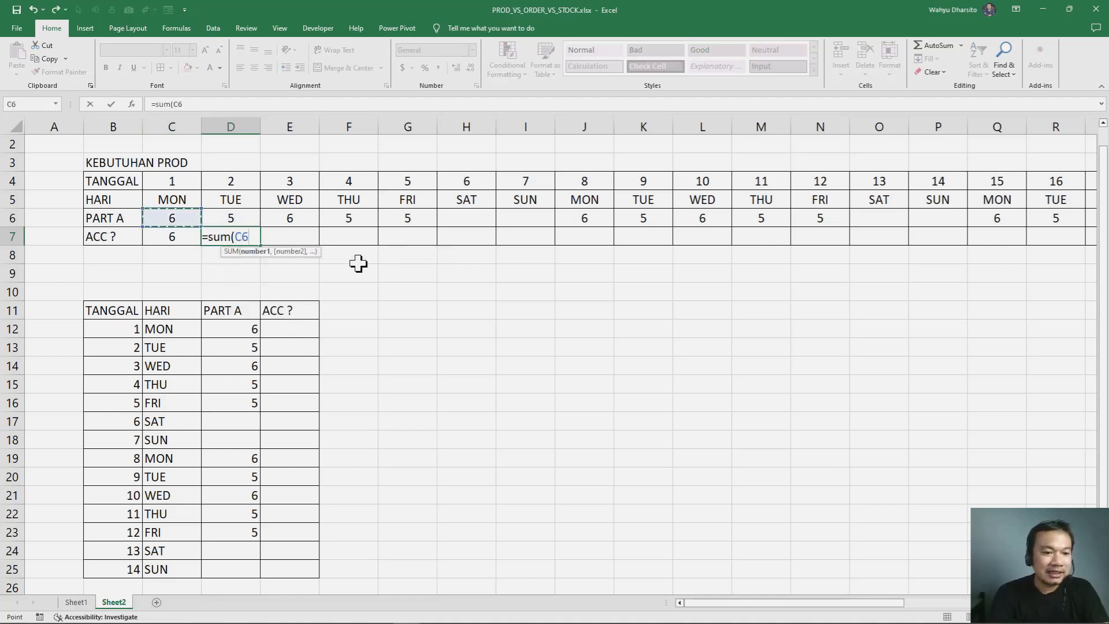
key(shift+Right)
key(Return)
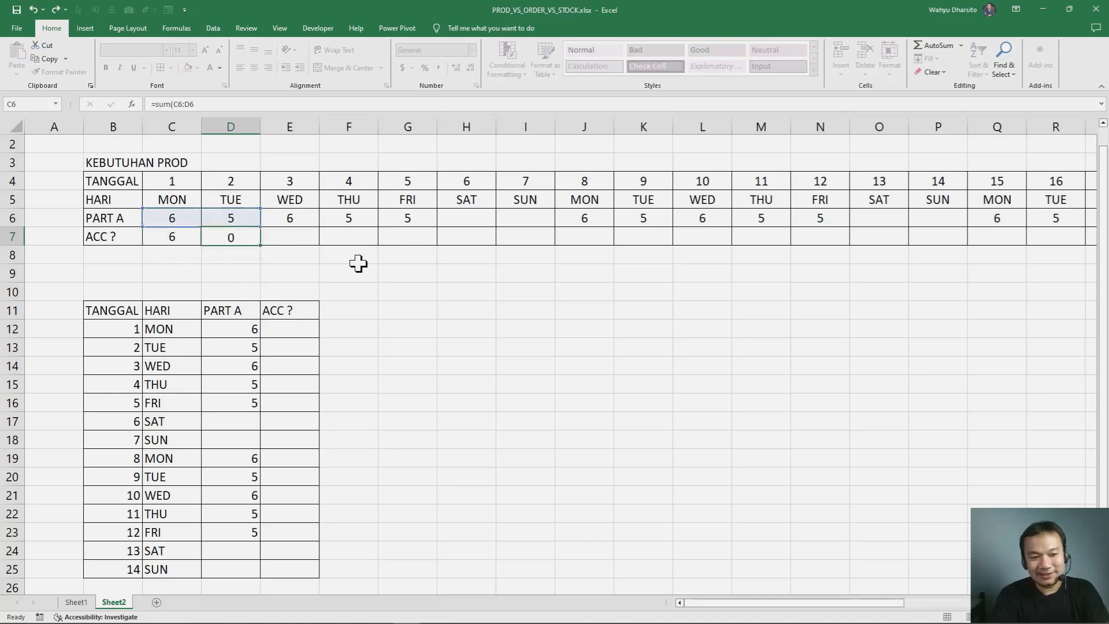
- Enter a SUM formula in E7 over the range C6:E6 to accumulate PART A through date 3
key(Right)
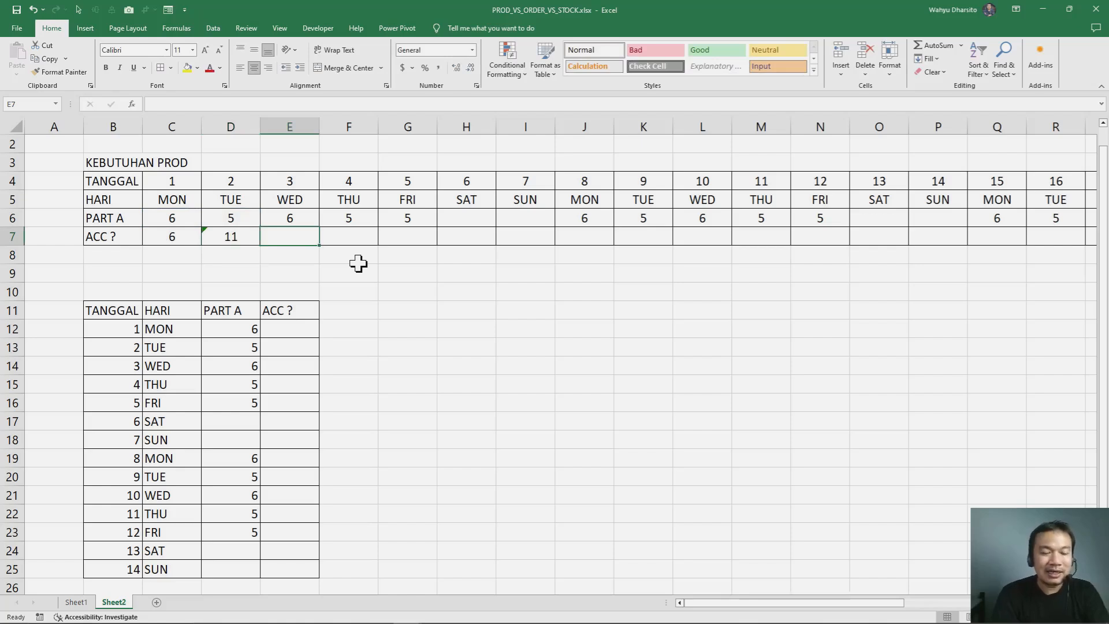
text(=)
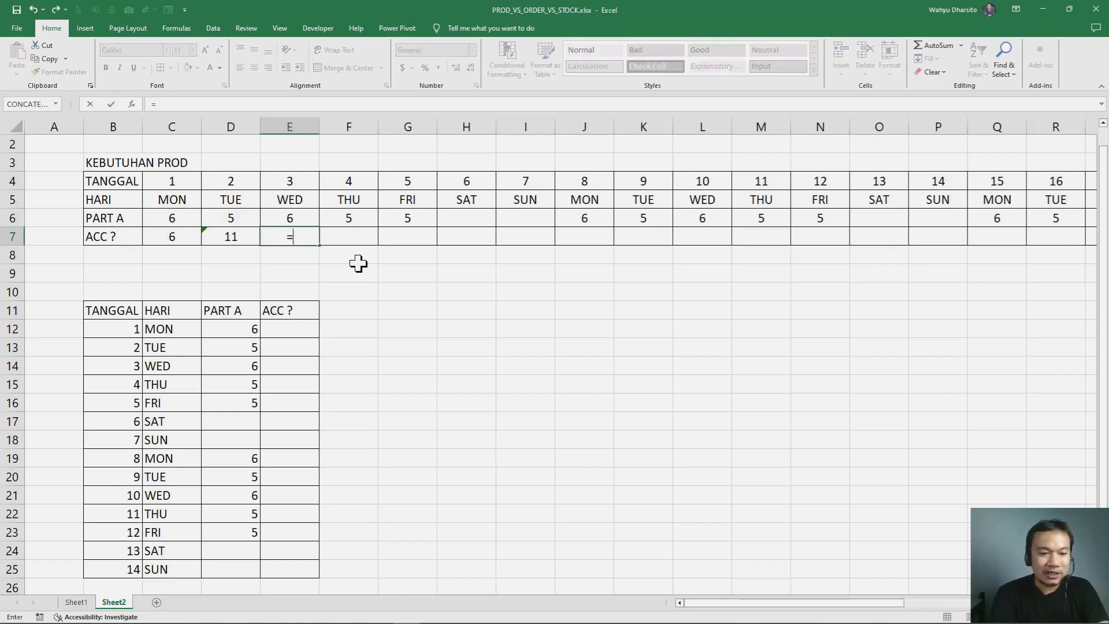
text(sum()
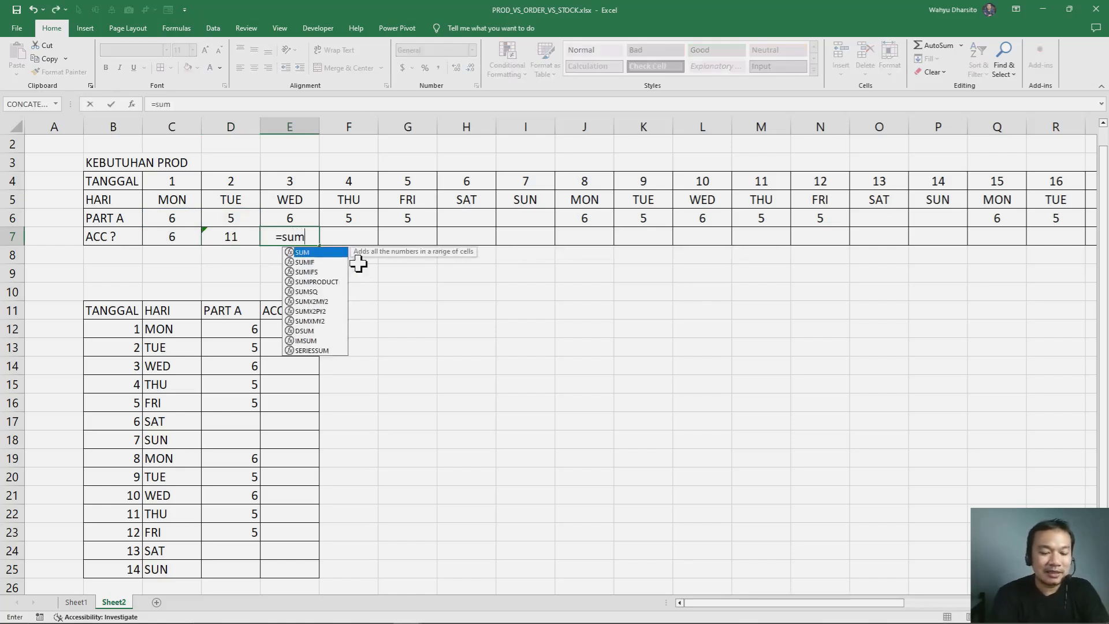
key(Up)
key(Left)
key(Left)
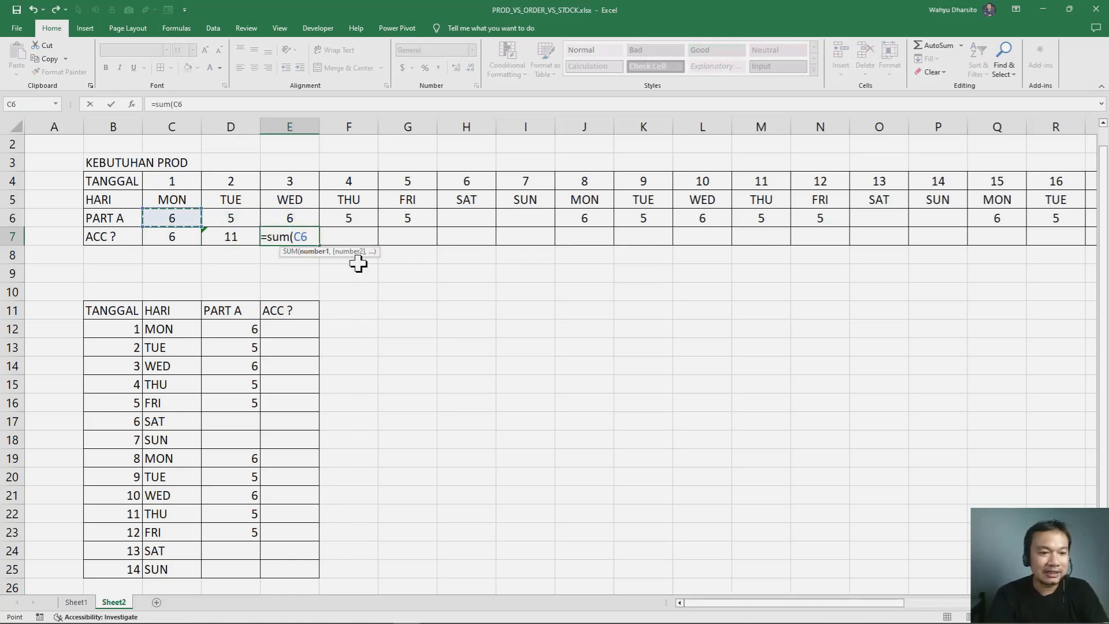
key(shift+Right)
key(shift+Right)
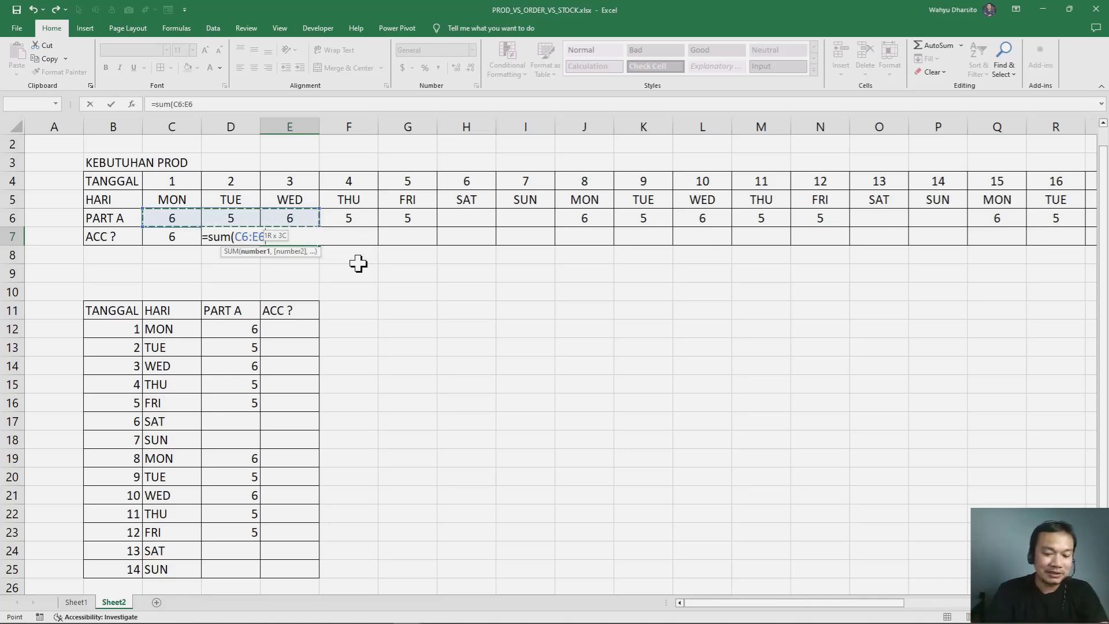
key(Return)
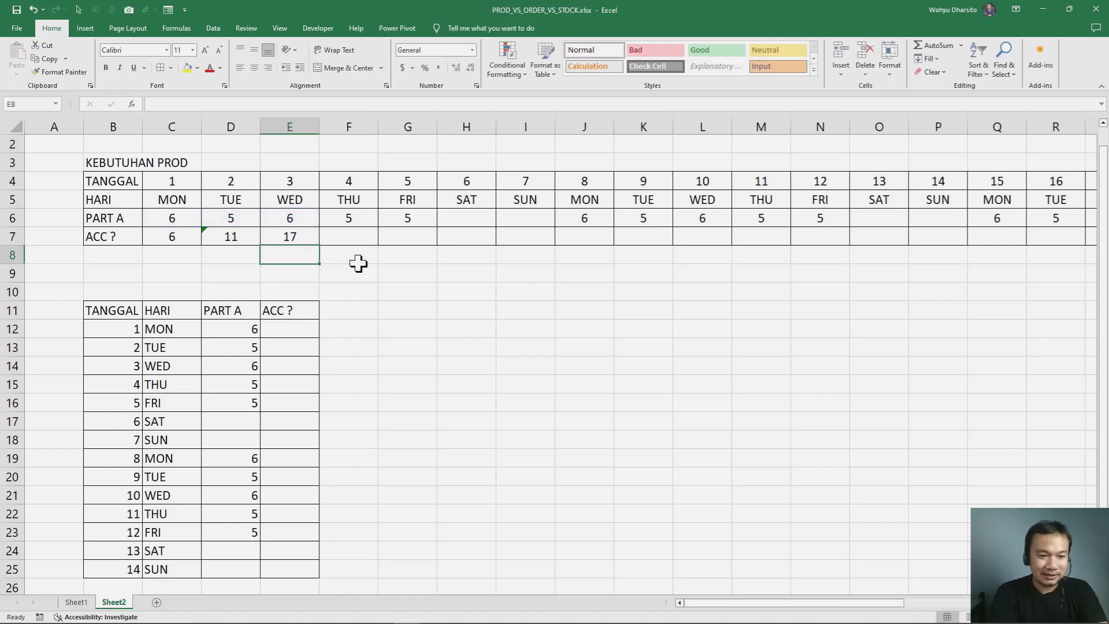
- Compare the ranges used by the SUM formulas in C7, D7 and E7 of the ACC ? row
key(Up)
key(Left)
key(Left)
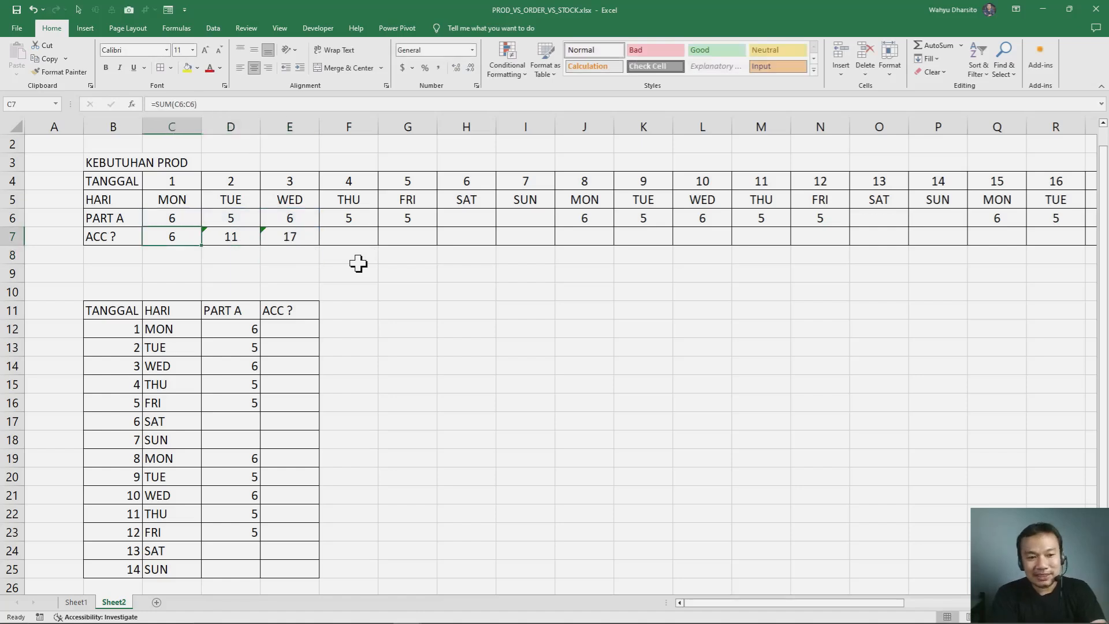
key(Right)
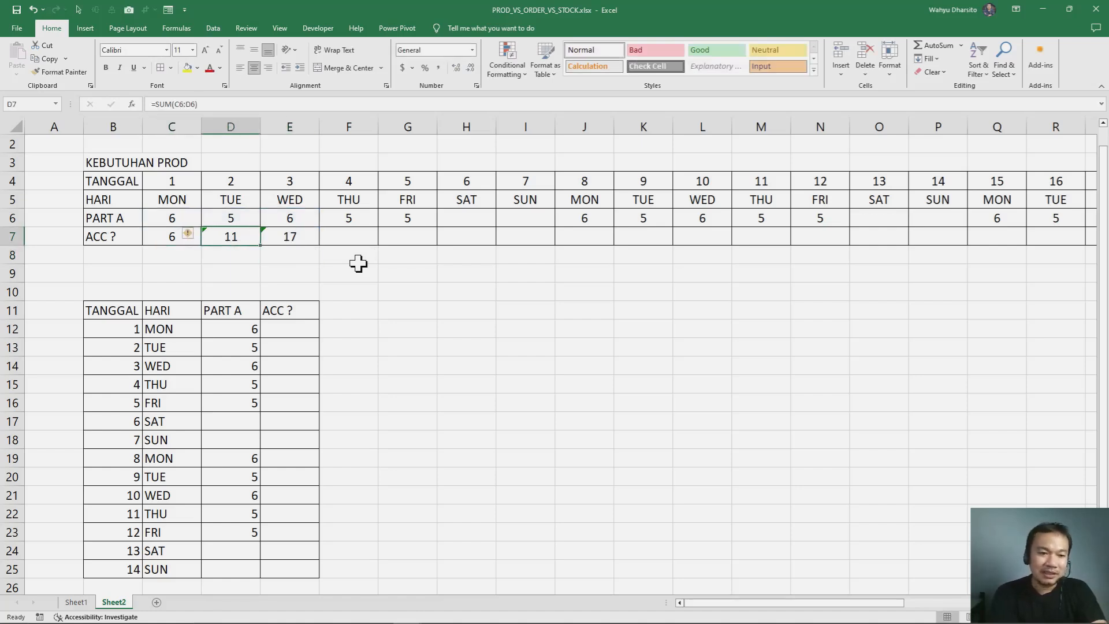
key(Right)
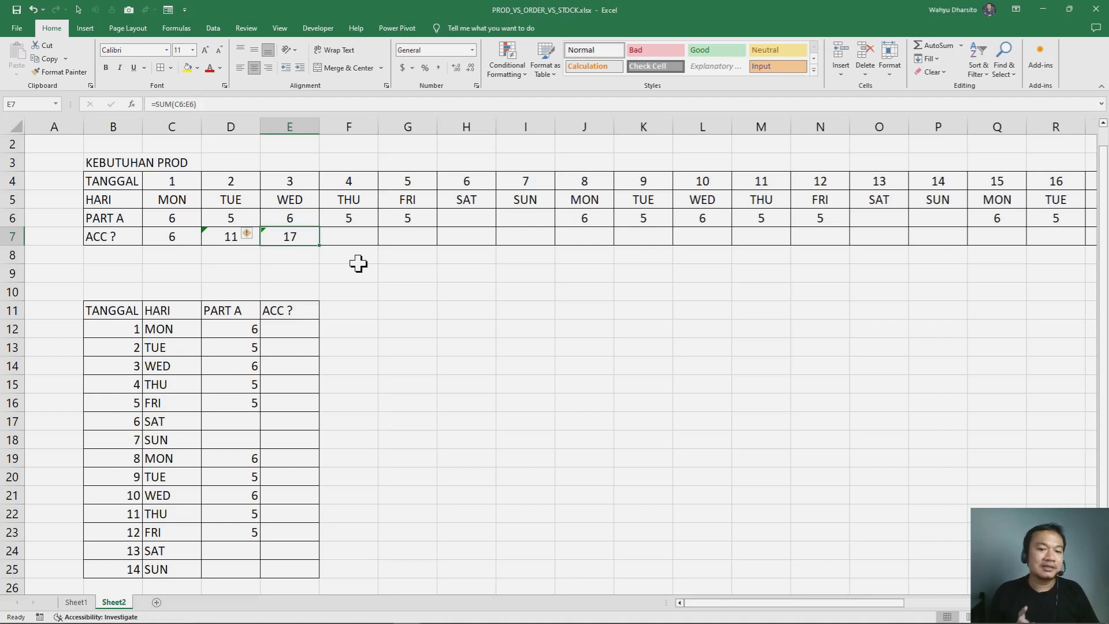
- Lock the column of the range's starting reference in C7 so the formula reads =SUM($C6:C6)
key(Left)
key(Left)
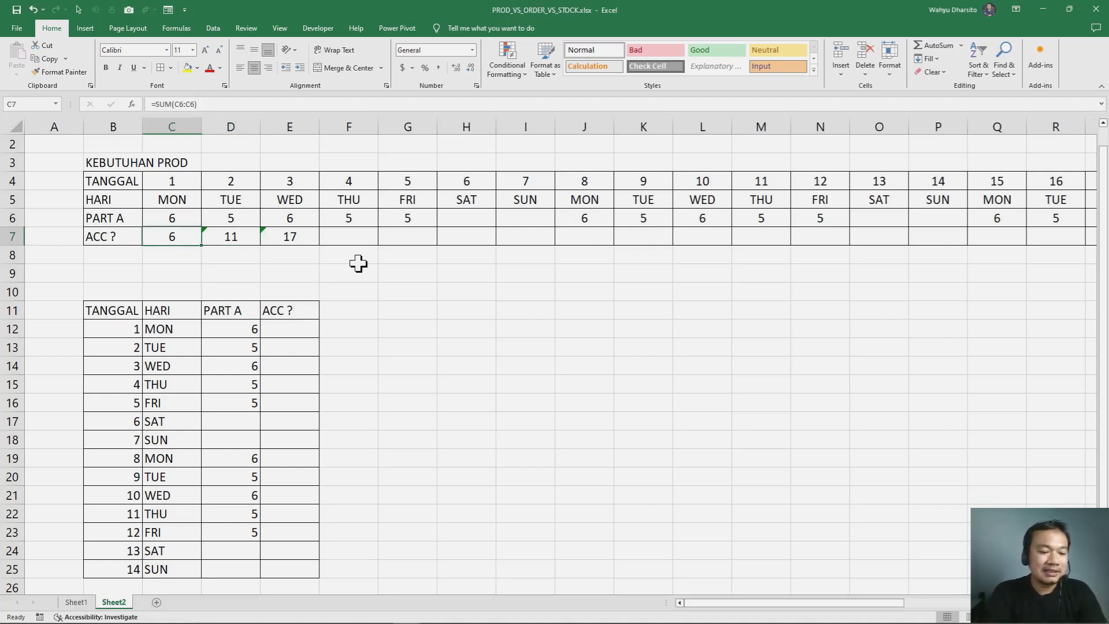
key(F2)
key(Left)
key(Left)
key(Left)
key(Left)
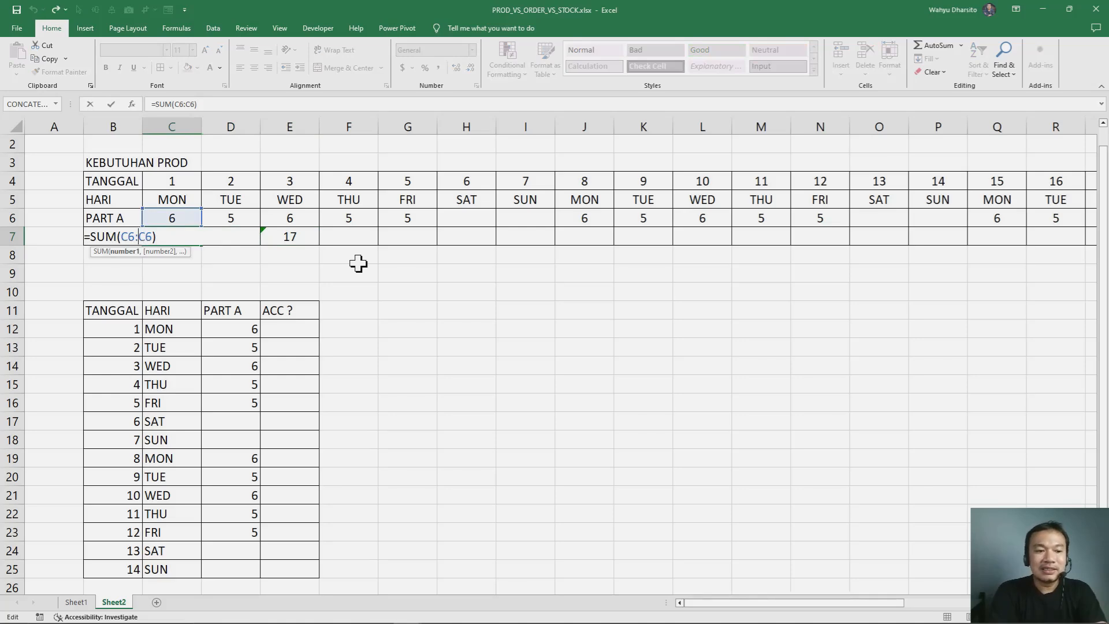
key(Left)
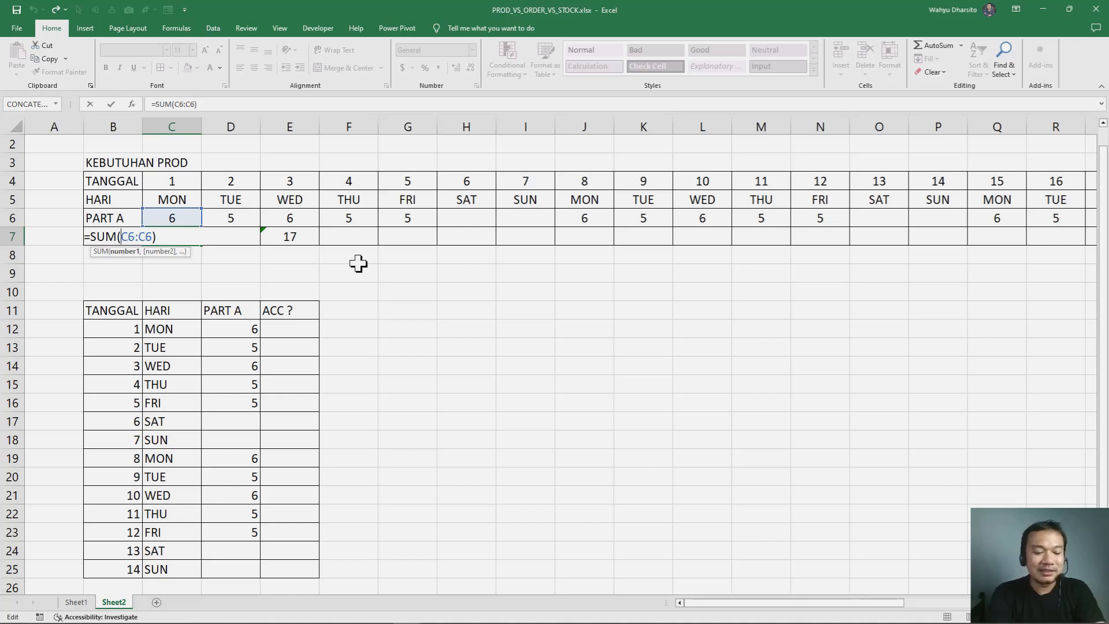
text($)
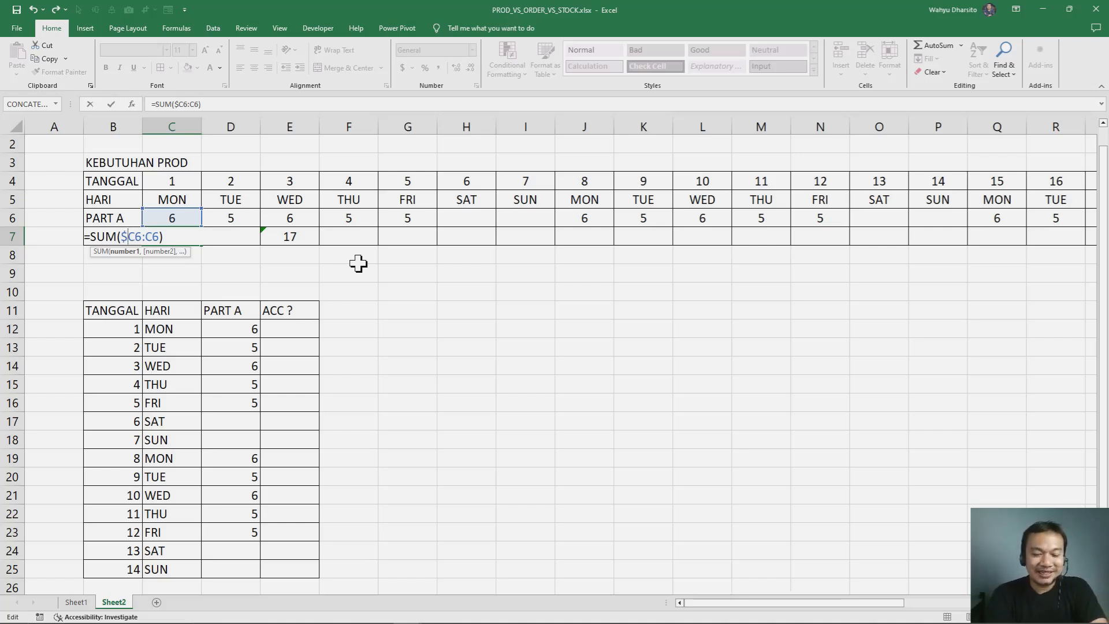
key(Return)
- Copy the C7 formula across the ACC ? row from D7 through the column for date 31
key(Up)
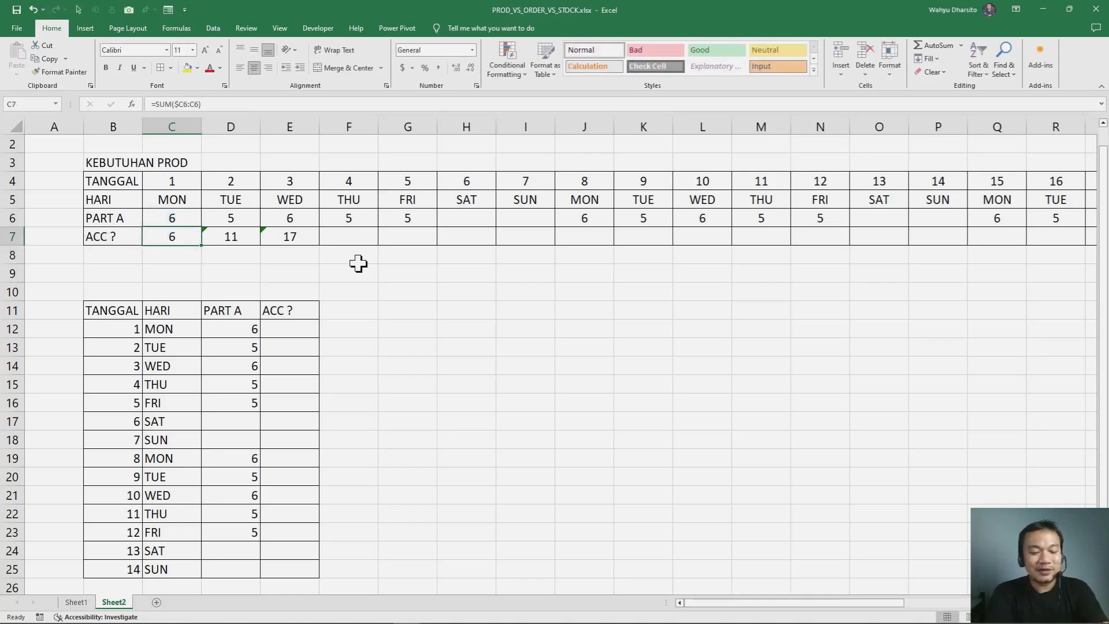
key(ctrl+c)
key(Right)
key(shift+Right)
key(shift+Right)
key(shift+Right)
key(shift+Right)
key(shift+Right)
key(shift+Right)
key(shift+Right)
key(shift+Right)
key(shift+Right)
key(shift+Right)
key(shift+Right)
key(shift+Right)
key(shift+Right)
key(shift+Right)
key(shift+Right)
key(shift+Right)
key(shift+Right)
key(shift+Right)
key(shift+Right)
key(shift+Right)
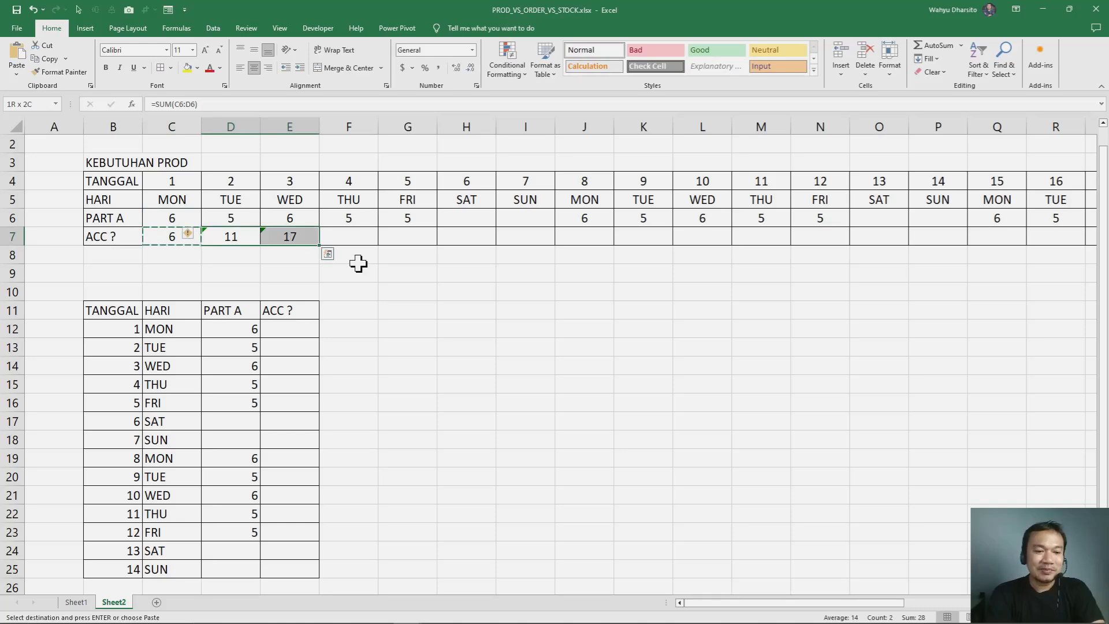
key(shift+Left)
key(shift+Left)
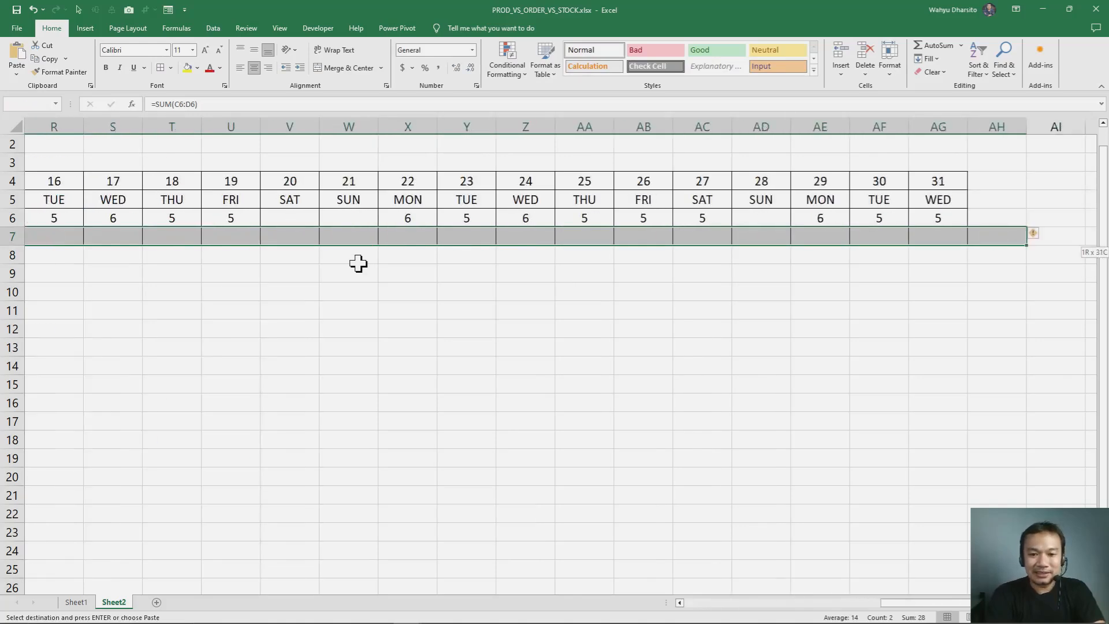
key(Return)
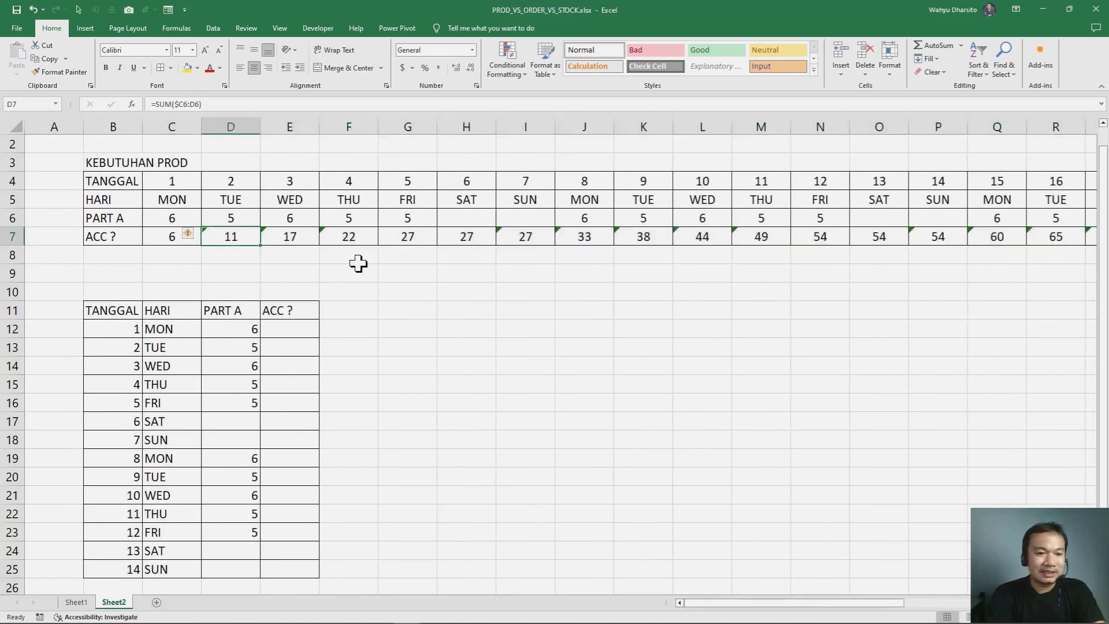
- Review the copied SUM formulas along the ACC ? row and inspect the range referenced by the formula in M7
key(Right)
key(Left)
key(Left)
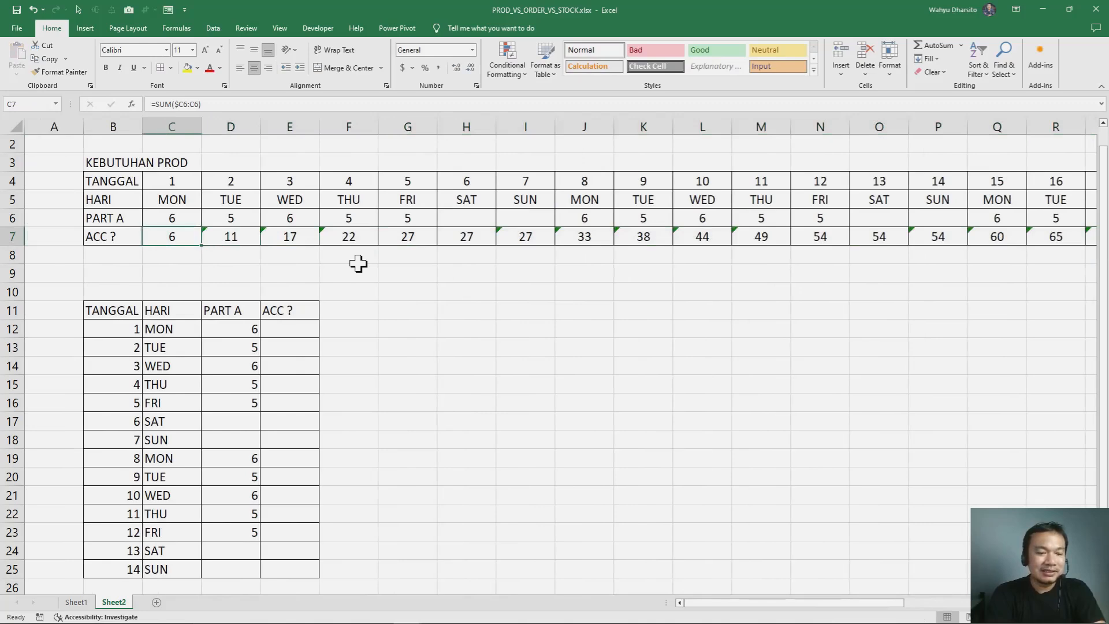
key(Right)
key(Right)
key(Right)
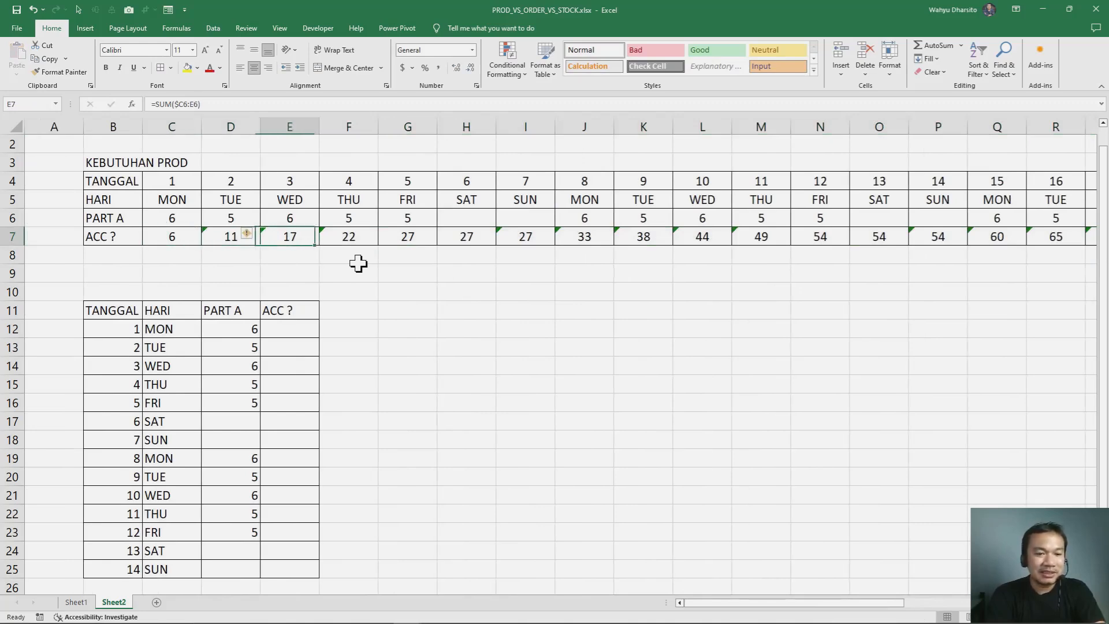
key(Right)
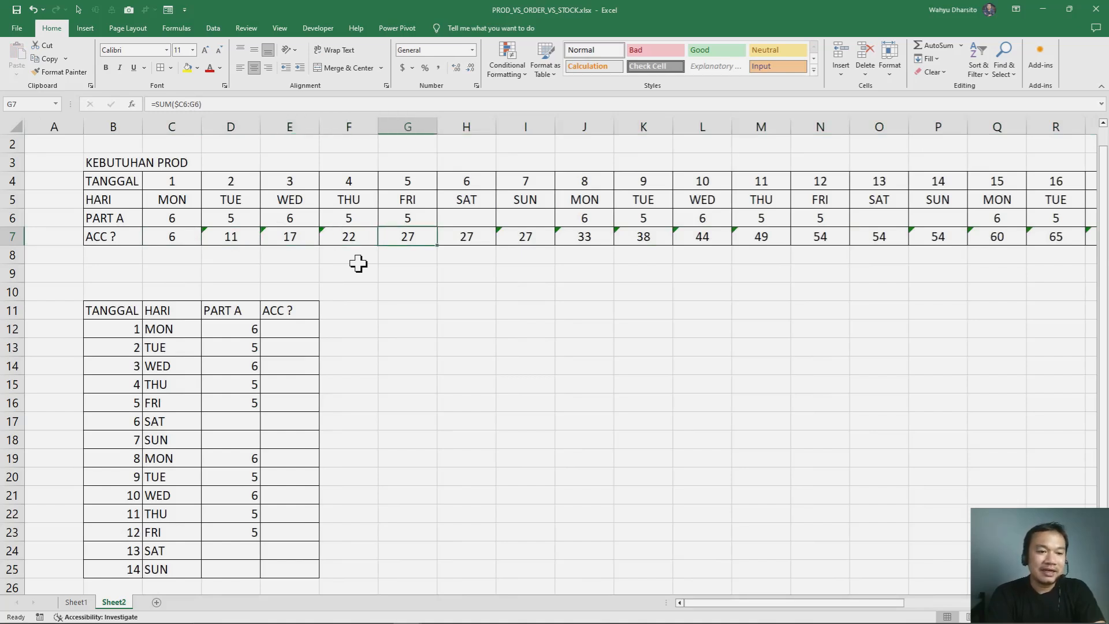
key(Right)
key(Right)
key(Right)
key(Right)
key(Right)
key(Right)
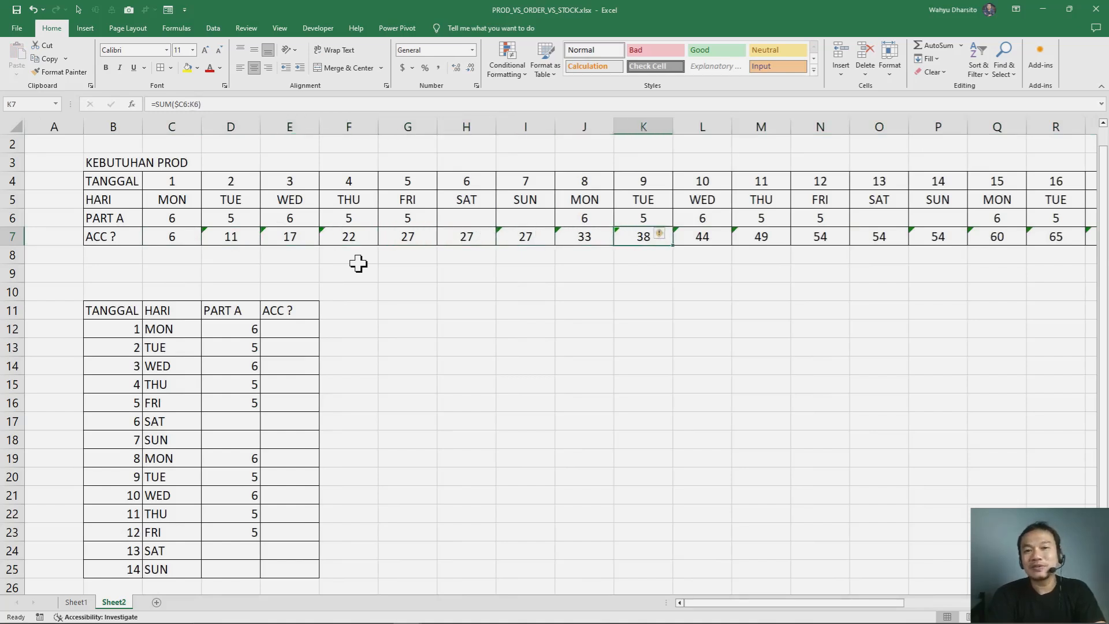
key(F2)
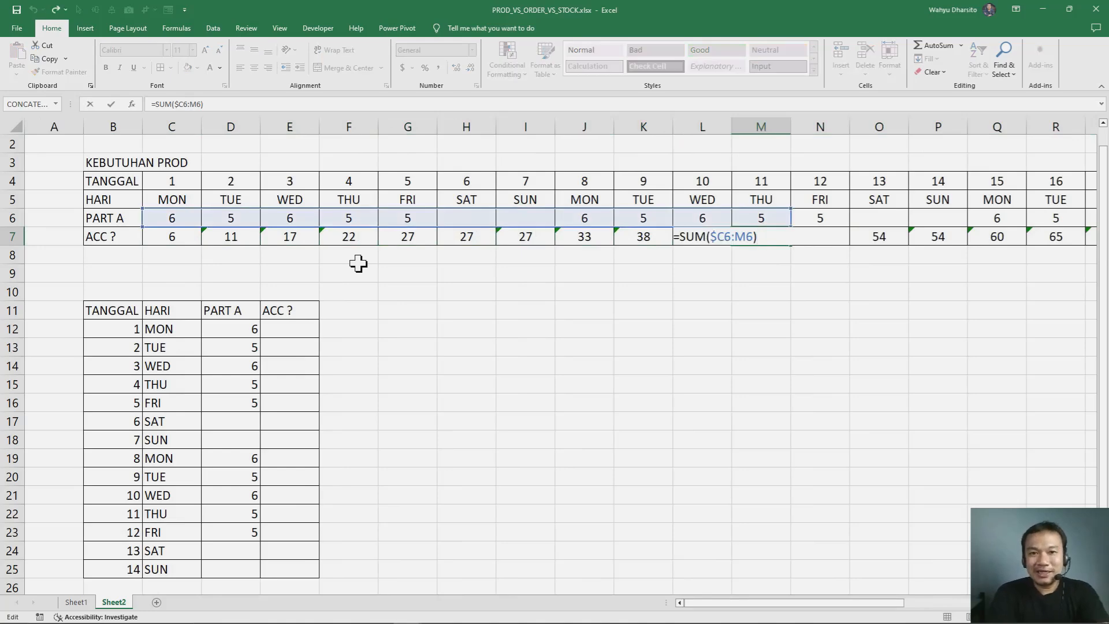
key(Escape)
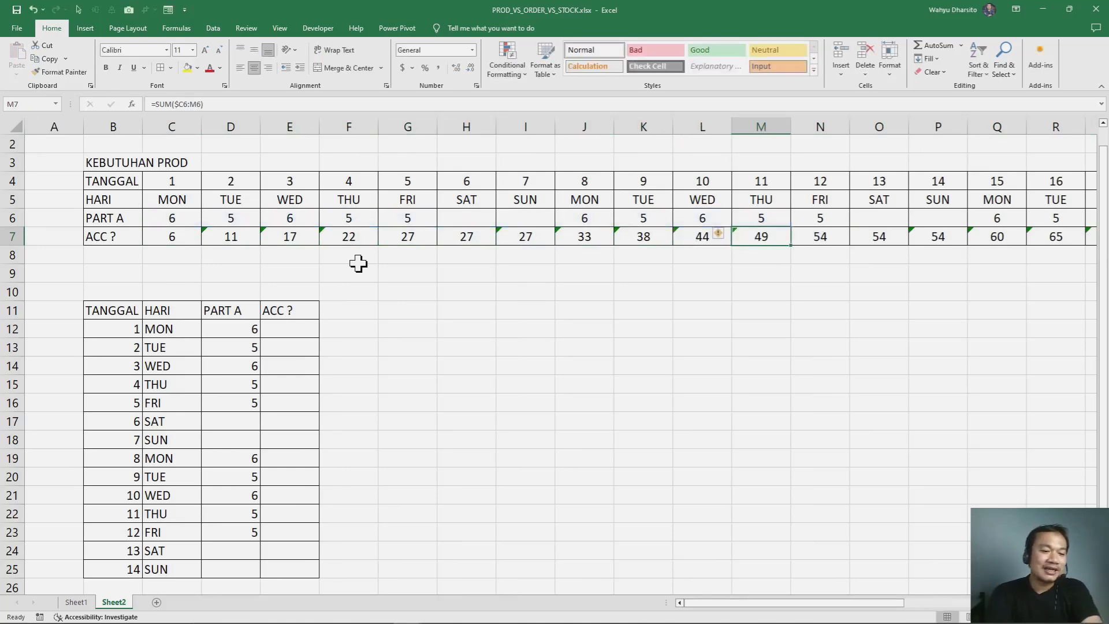
key(Left)
key(Left)
key(Left)
key(Left)
key(Left)
key(Left)
key(Left)
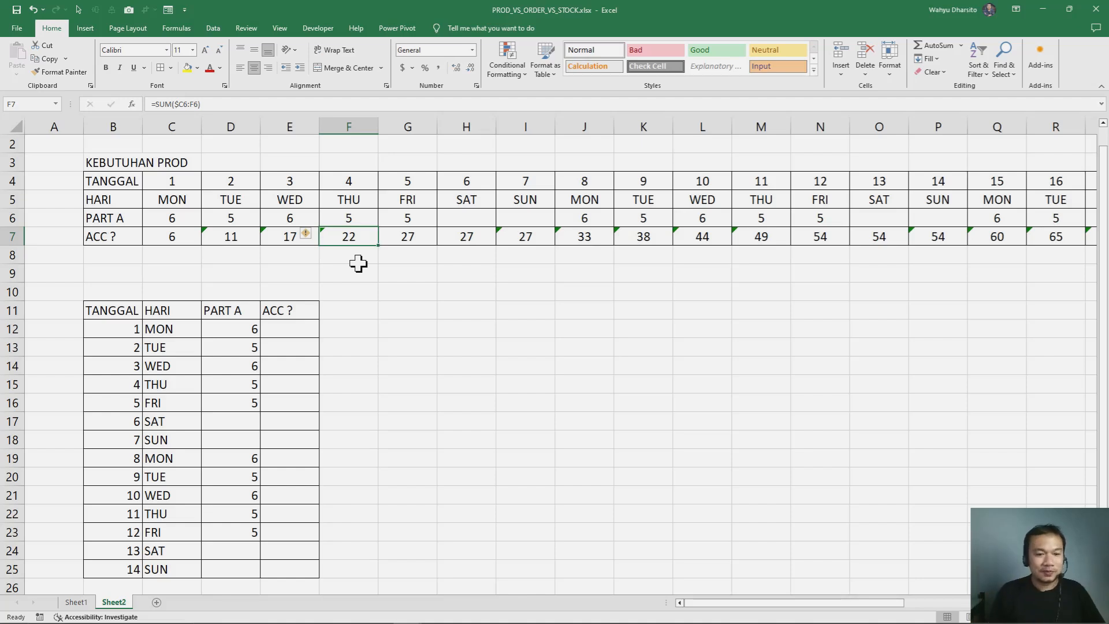
click(157, 329)
drag(156, 328, 178, 569)
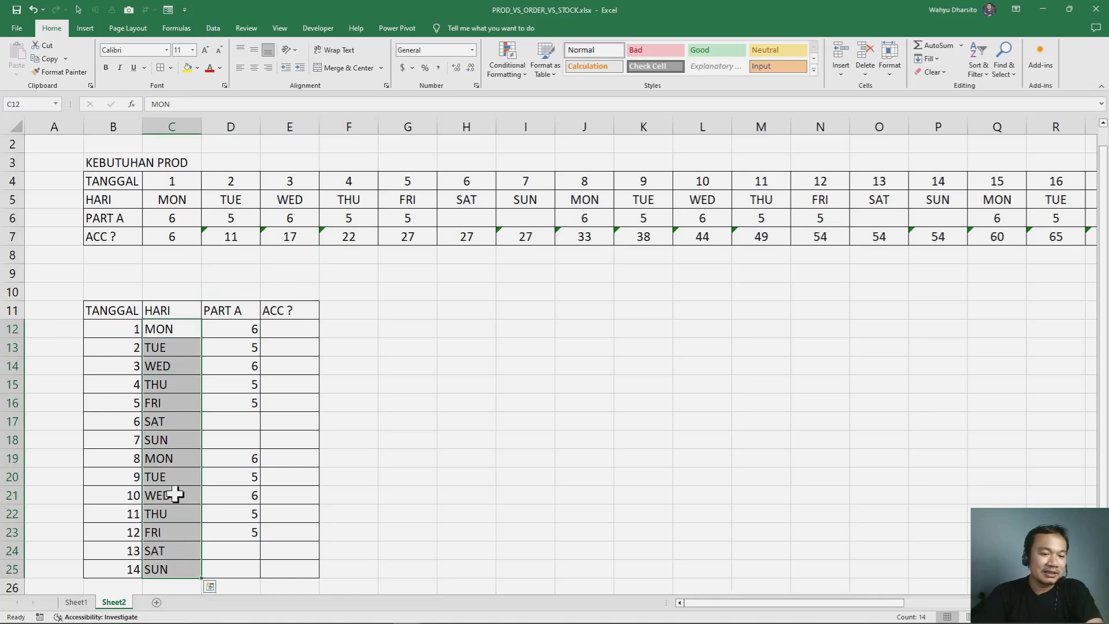
click(128, 326)
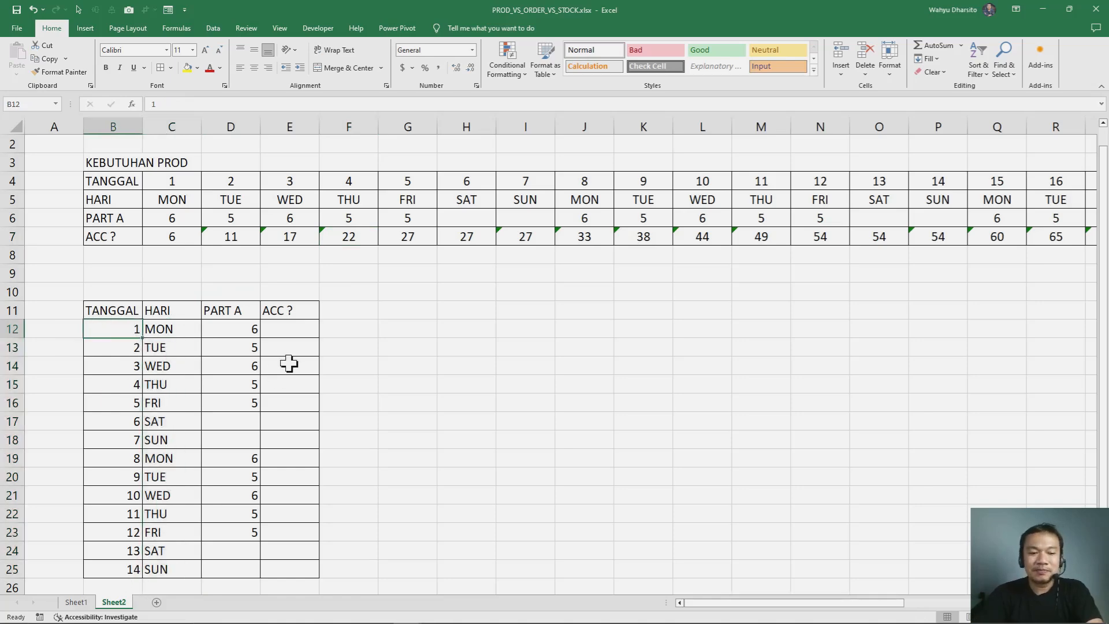
- Enter =D12 in E12 to start the PART A accumulation in the vertical table
click(285, 327)
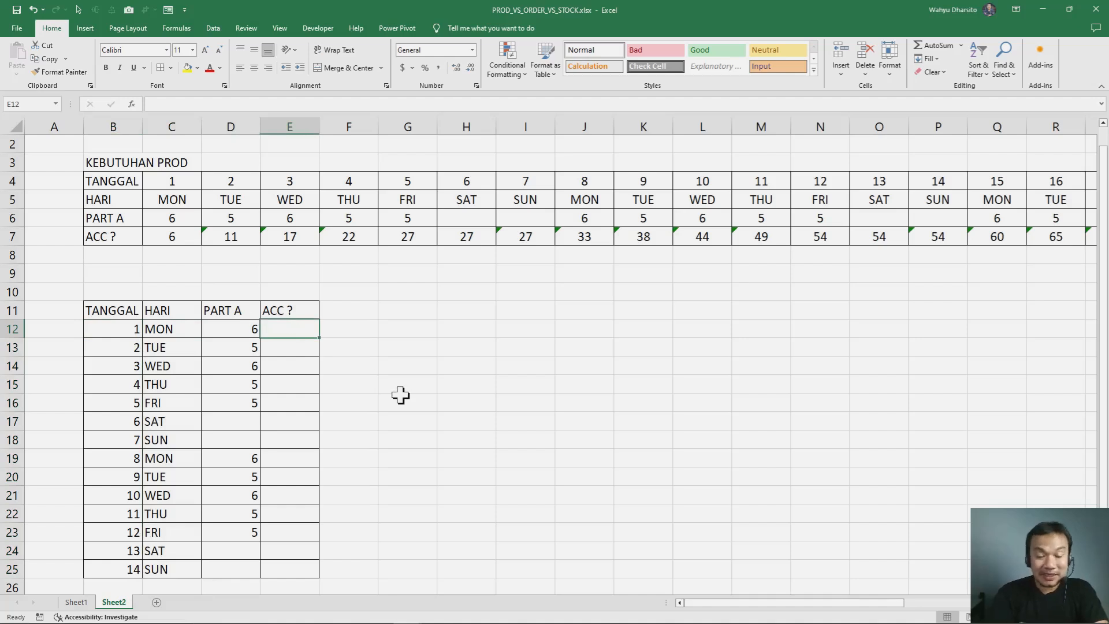
text(=)
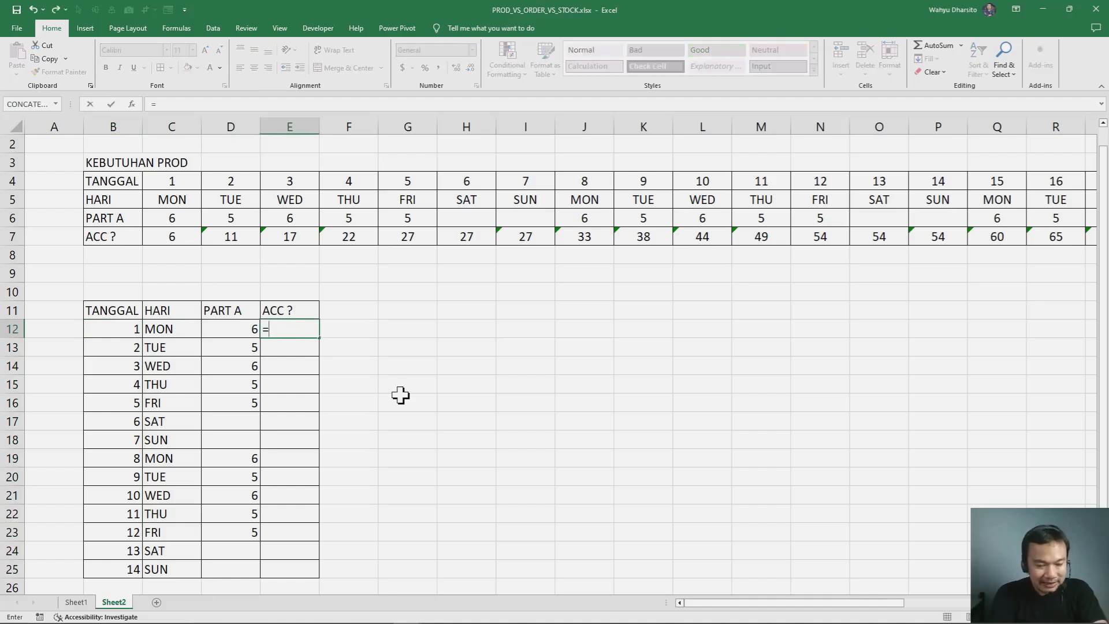
key(Left)
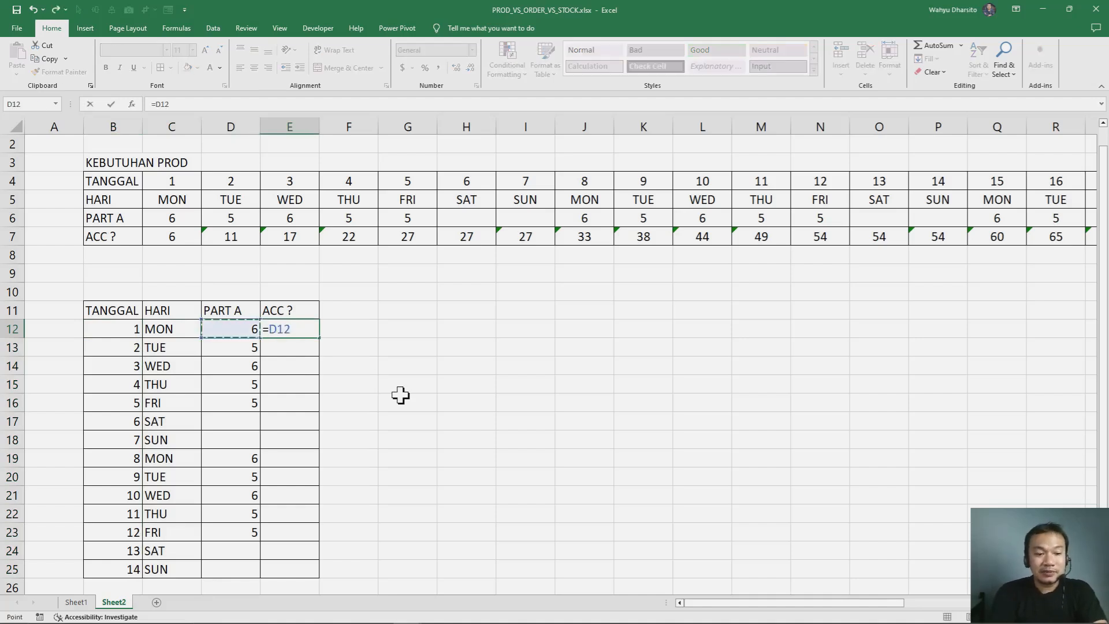
key(Return)
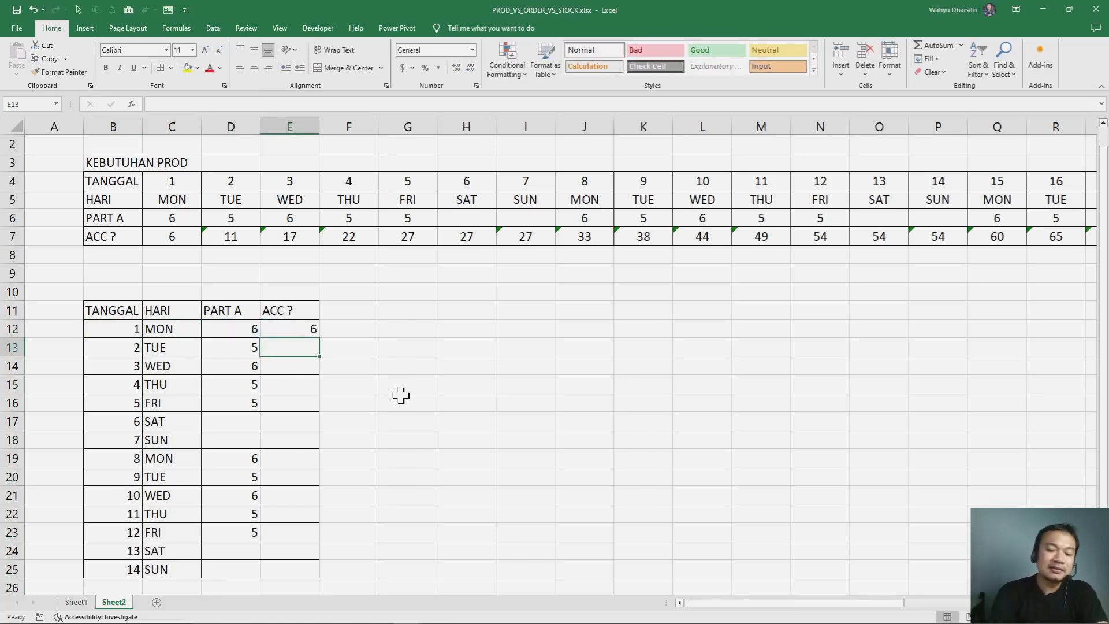
- Enter =E12+D13 in E13 to add the second day's PART A quantity to the previous accumulation
text(=)
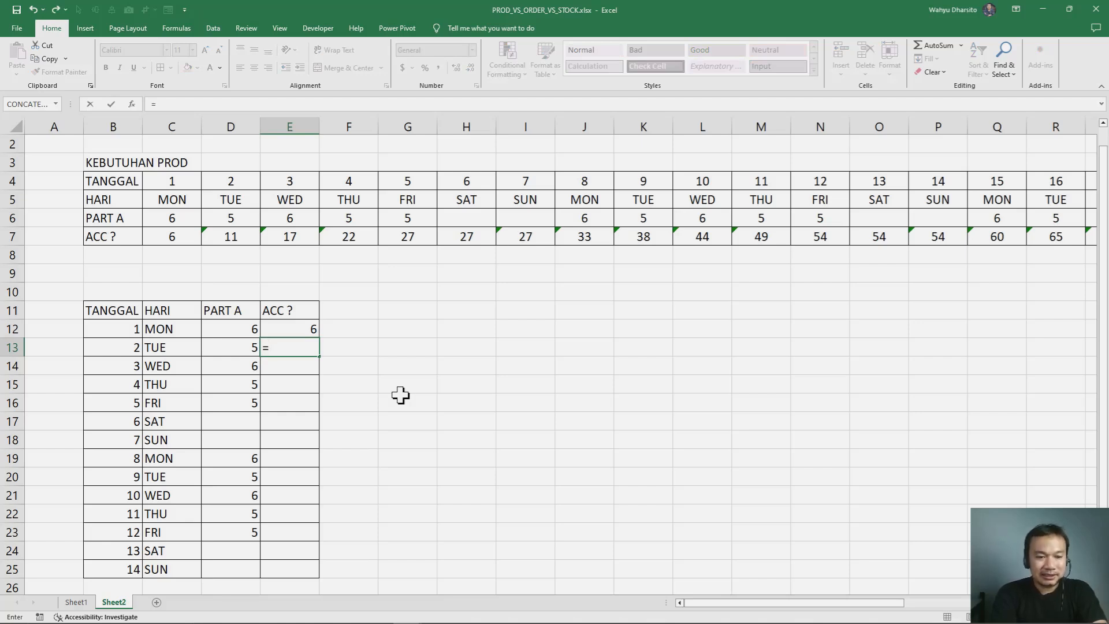
key(Up)
text(+)
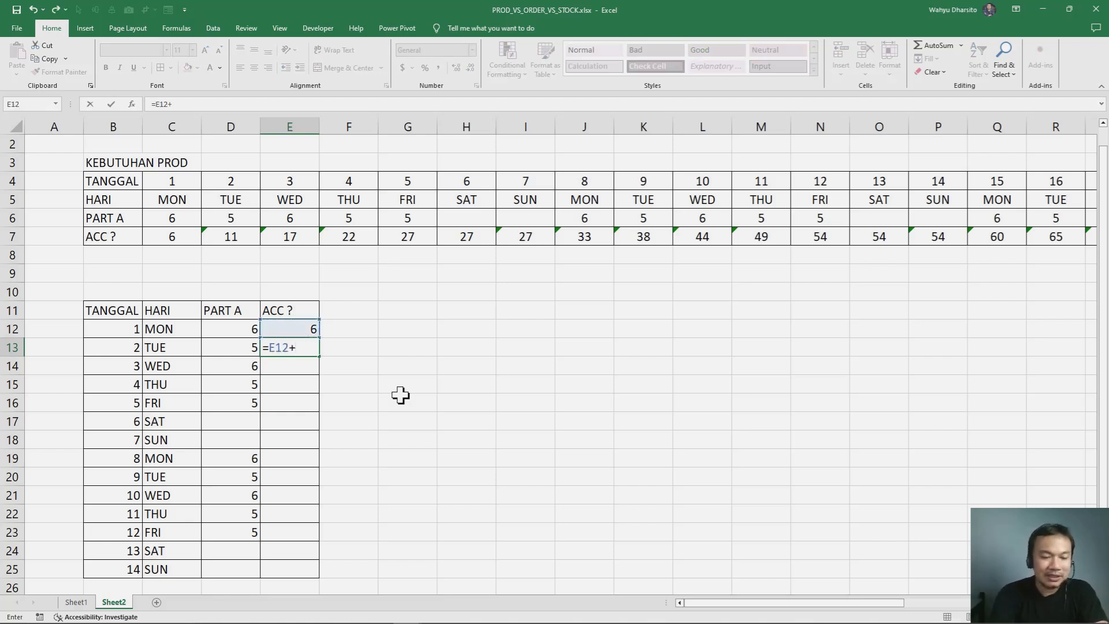
key(Left)
key(Return)
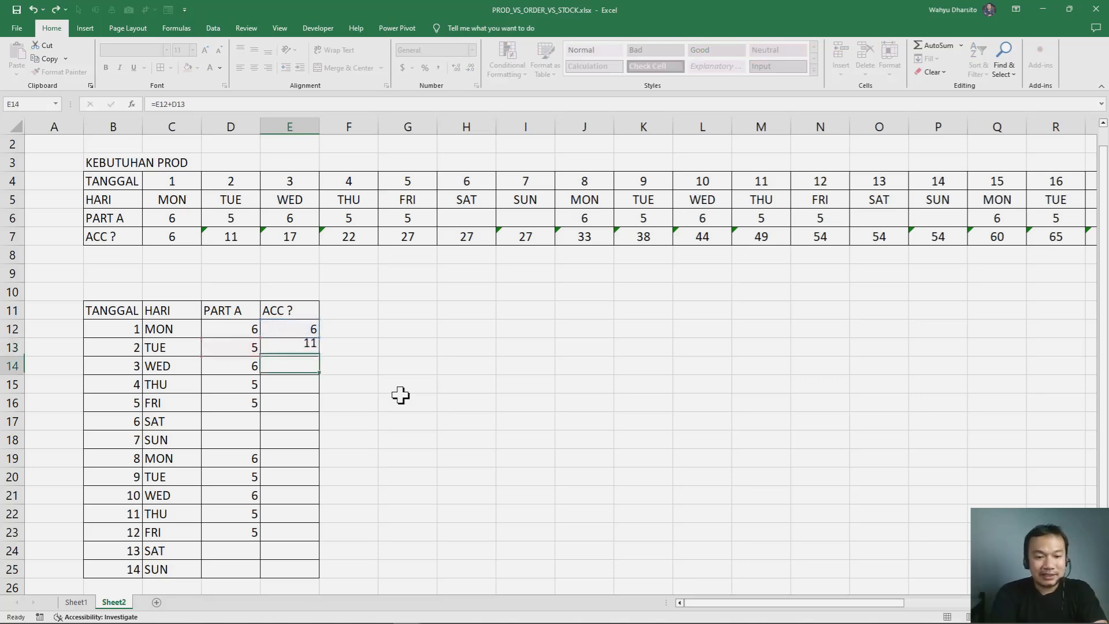
- Enter =E13+D14 in E14 to continue the accumulation for the third day
text(=)
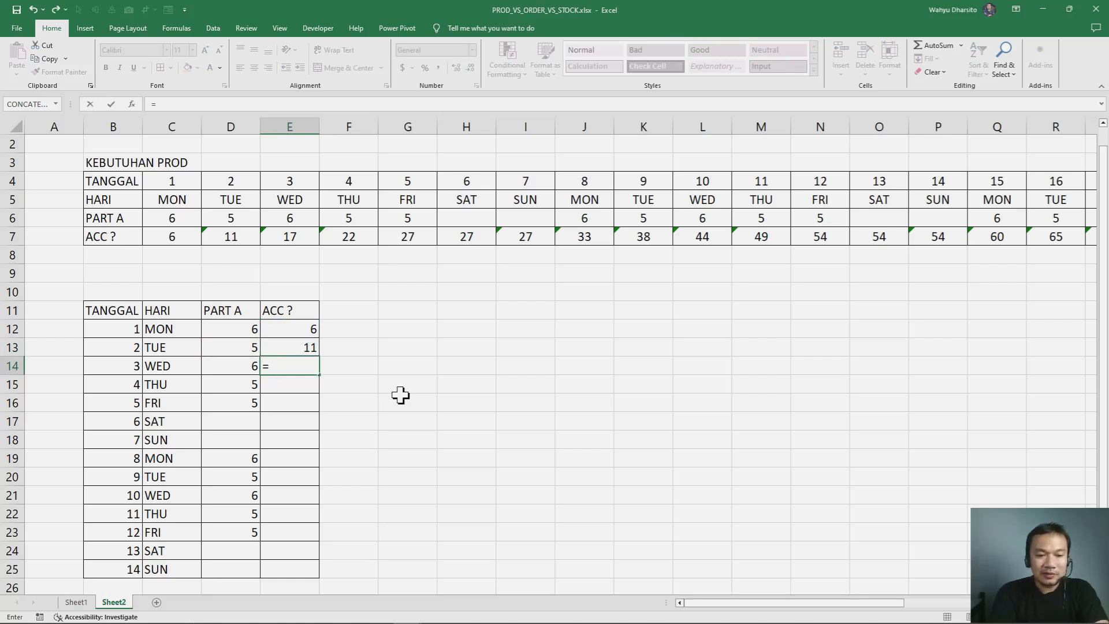
key(Up)
text(+)
key(Left)
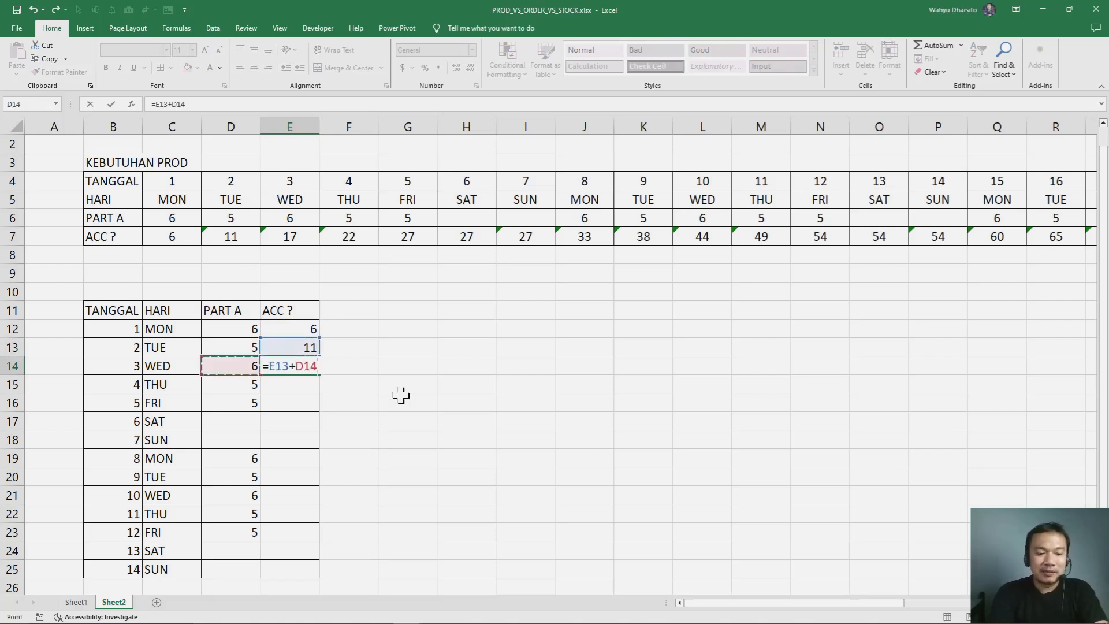
key(ctrl+Return)
- Copy the E14 formula down the vertical table's ACC ? column through E25
key(ctrl+c)
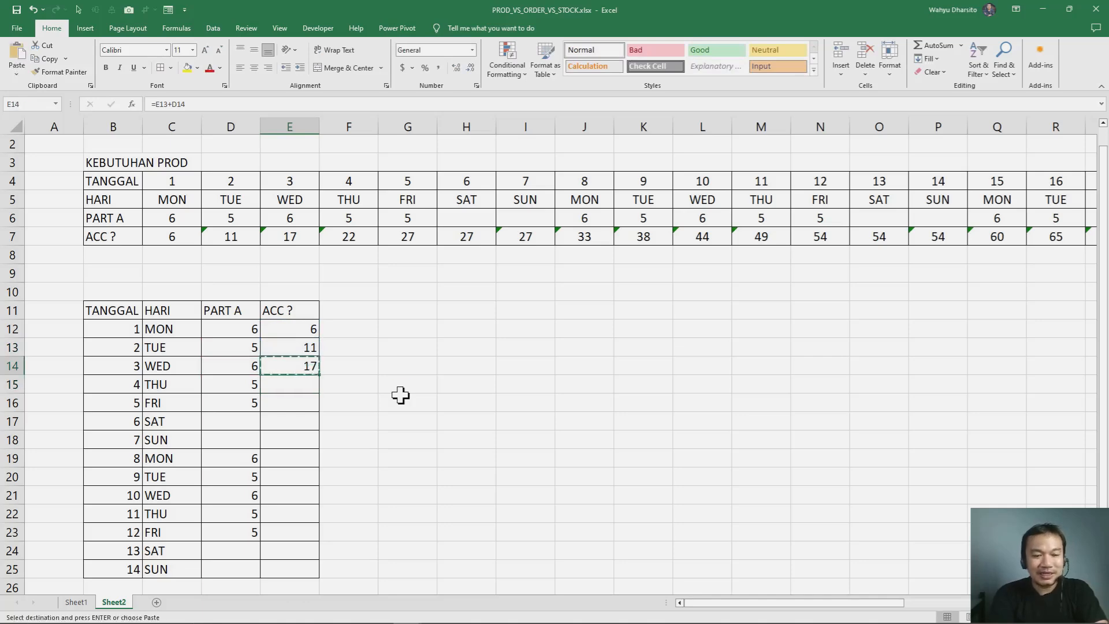
key(shift+Down)
key(shift+Down)
key(shift+Down)
key(shift+Down)
key(shift+Down)
key(shift+Down)
key(shift+Down)
key(shift+Down)
key(shift+Down)
key(shift+Down)
key(shift+Down)
key(ctrl+v)
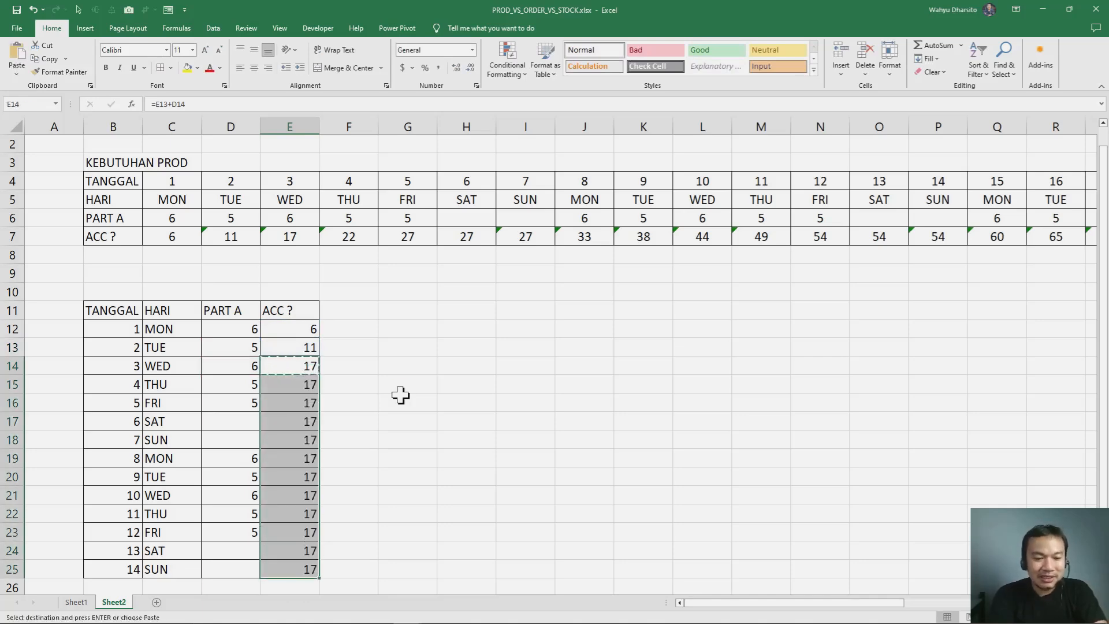
key(Escape)
- Clear all the ACC ? formulas in E12:E25 of the vertical table
key(Up)
key(Up)
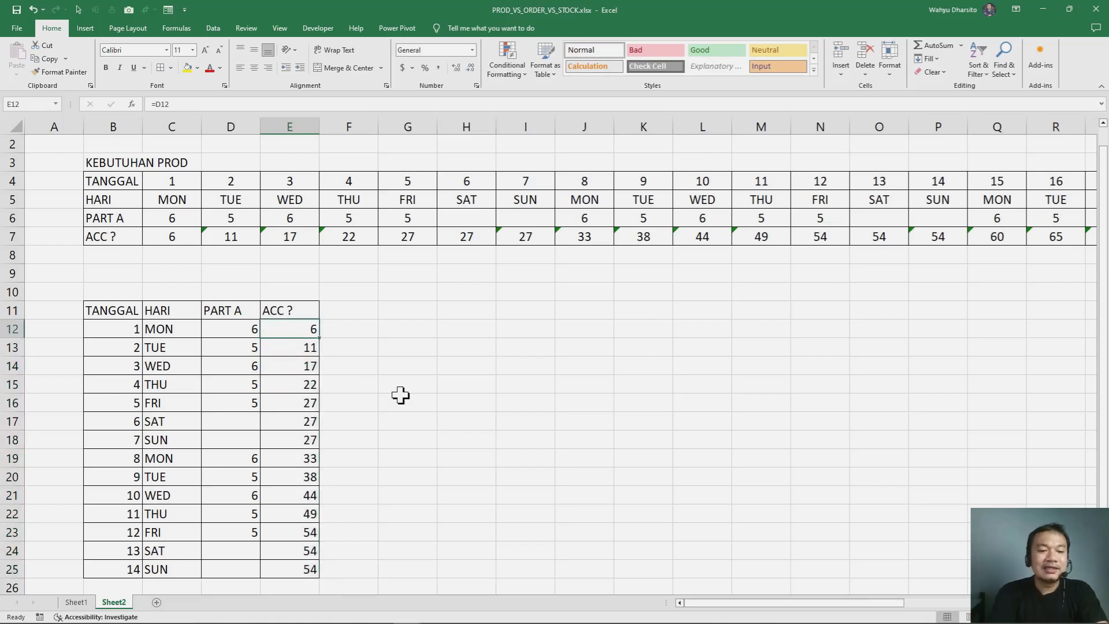
key(shift+Down)
key(shift+Down)
key(shift+Down)
key(shift+Down)
key(shift+Down)
key(shift+Down)
key(shift+Down)
key(shift+Down)
key(shift+Down)
key(shift+Down)
key(shift+Down)
key(shift+Down)
key(shift+Down)
key(Delete)
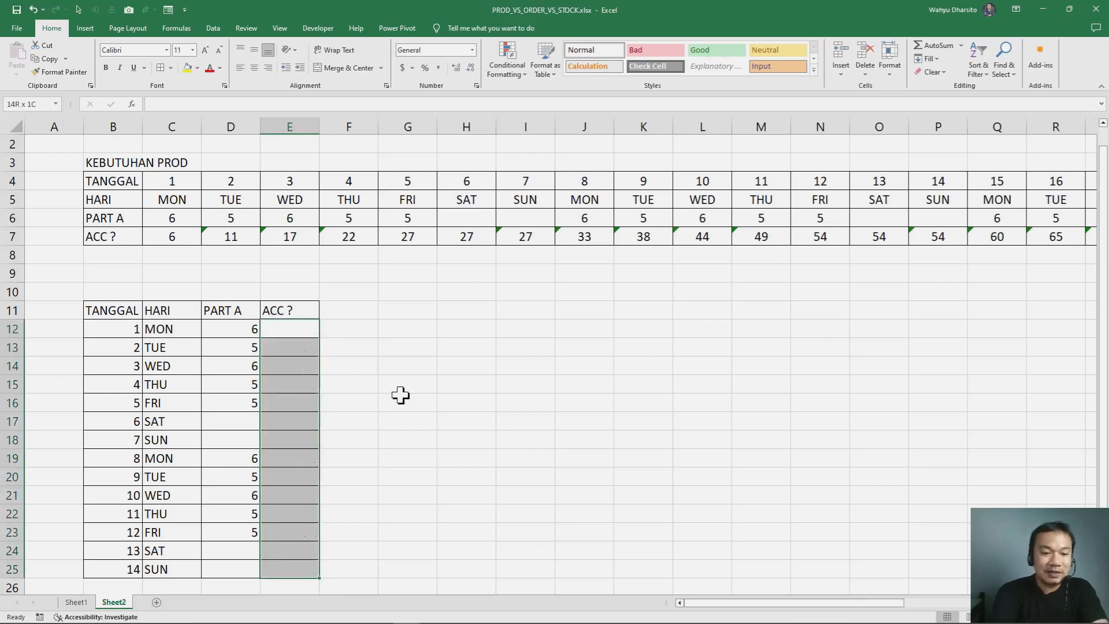
key(Up)
key(Down)
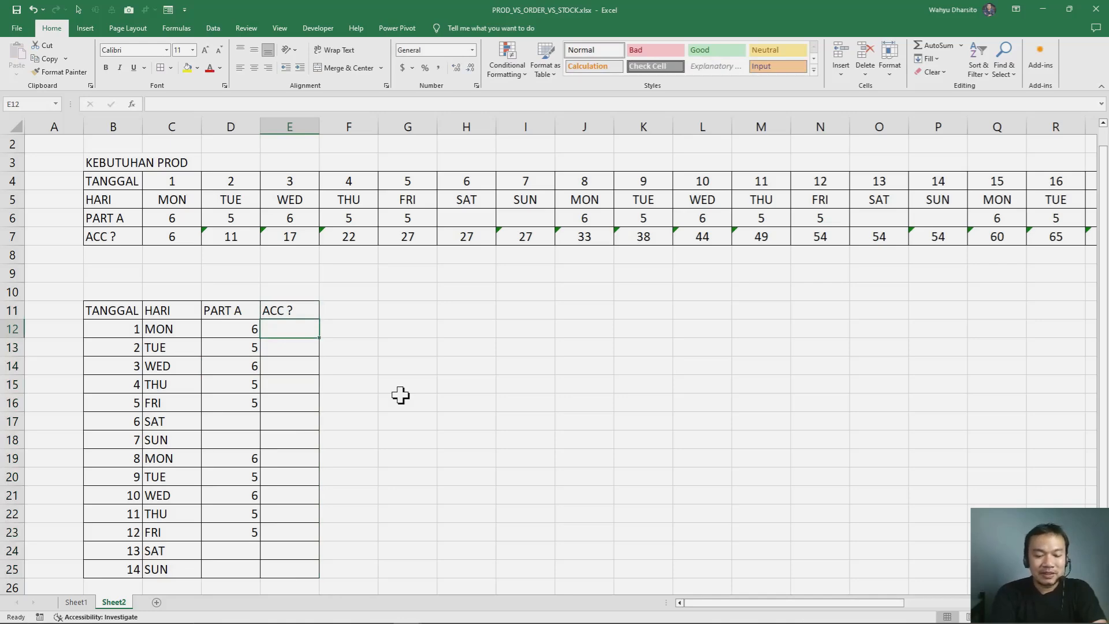
- Enter =SUM(D12:D12) in E12 as the first accumulation formula of the vertical table
text(=sum()
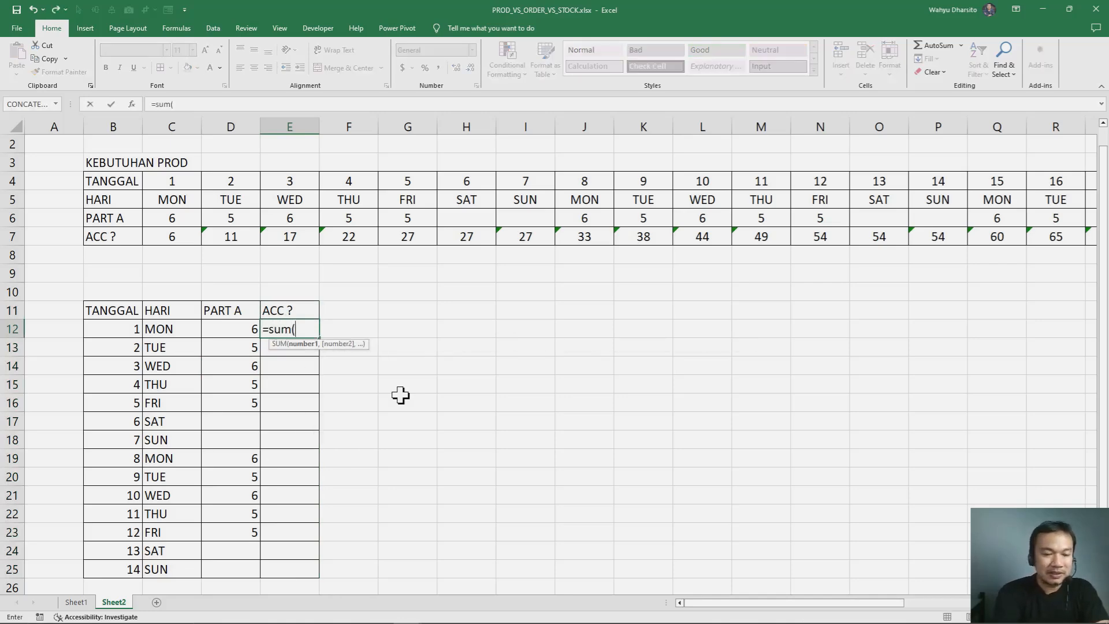
key(Left)
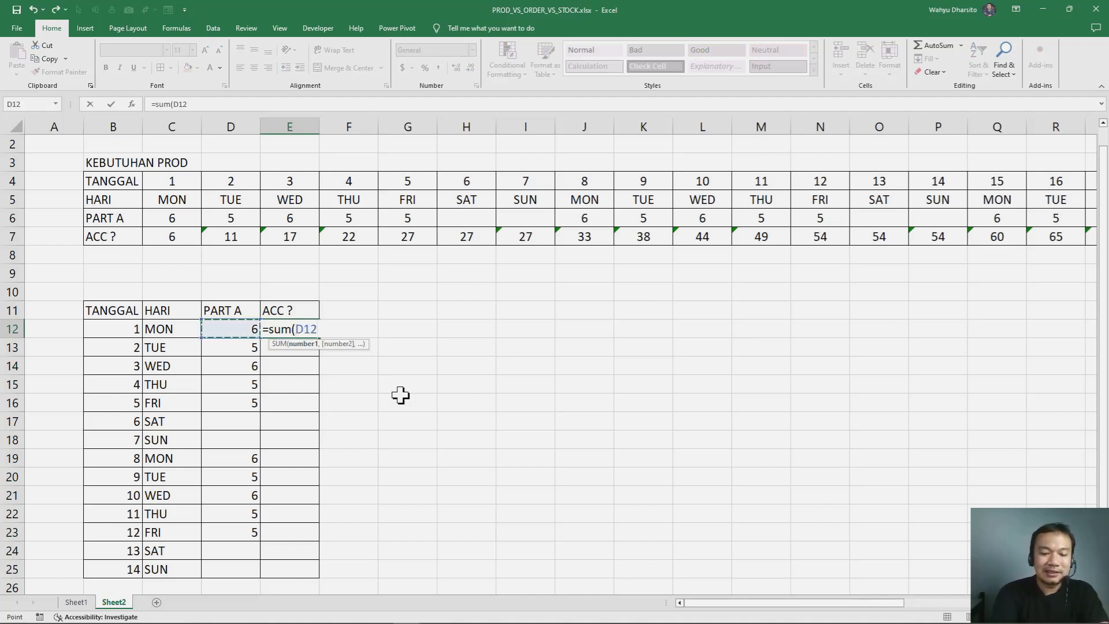
text(:)
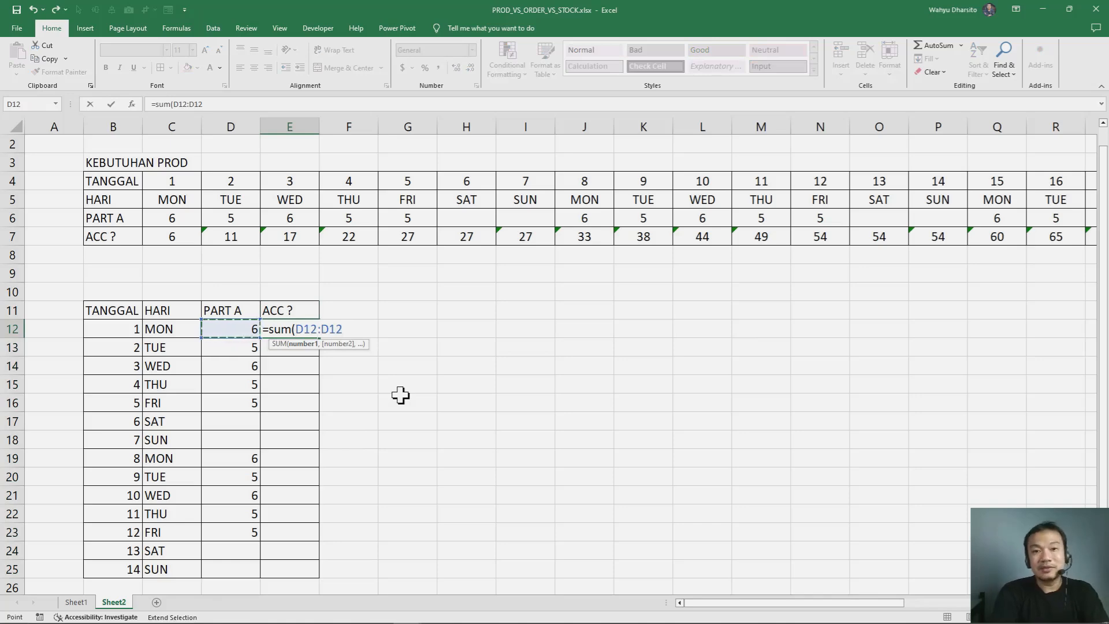
key(Return)
key(Up)
key(Down)
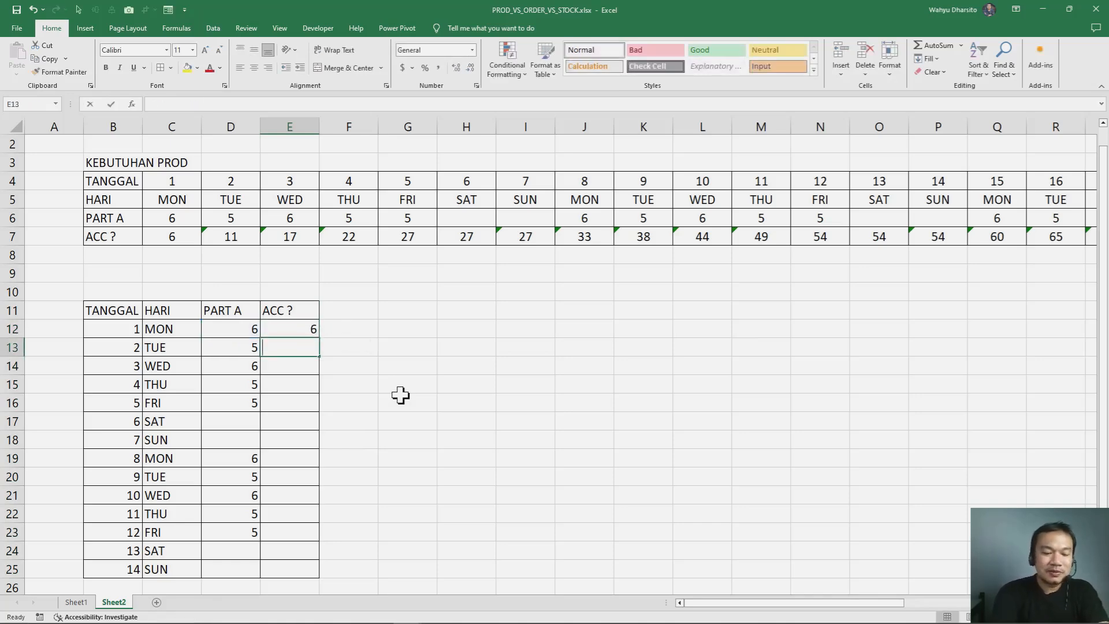
- Enter =SUM(D12:D13) in E13 and check the summed PART A cells D12:D13
text(=sum()
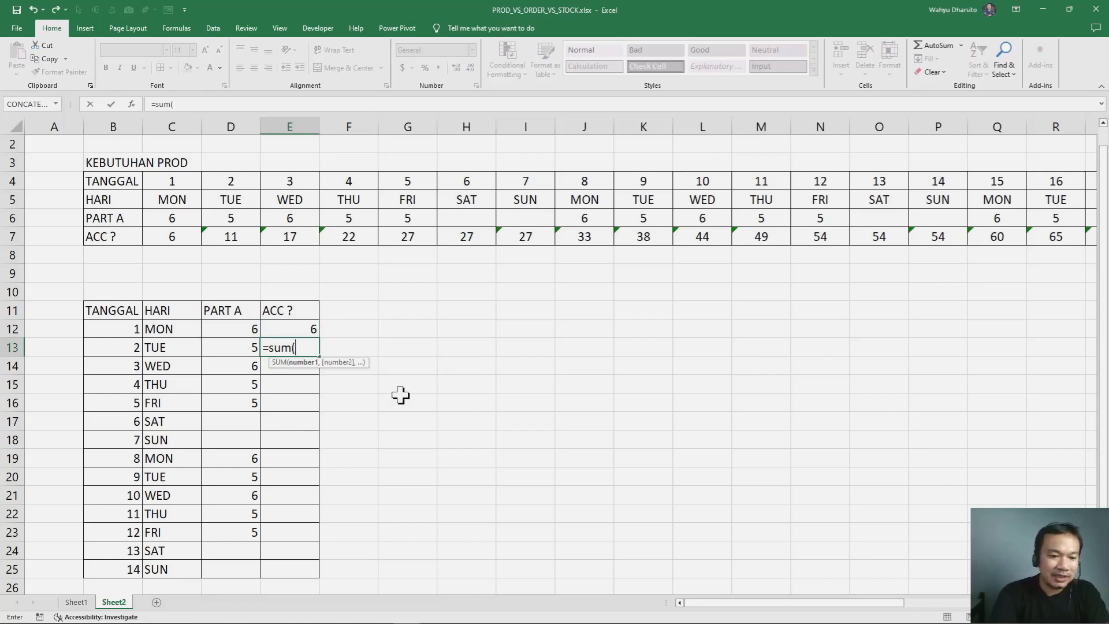
key(Left)
key(Up)
key(shift+Down)
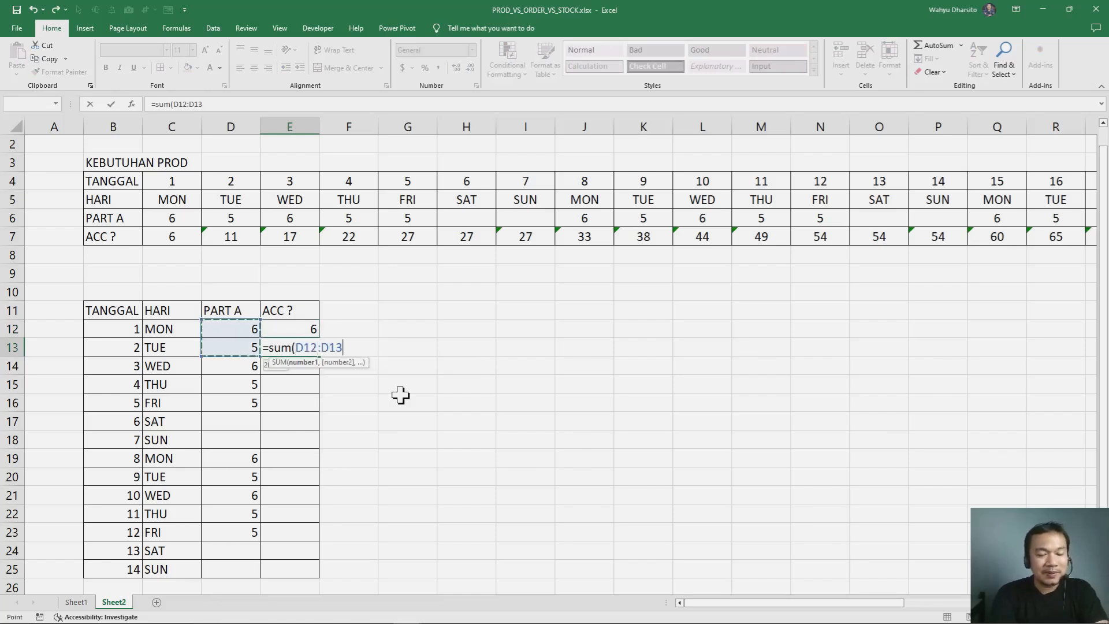
key(Return)
key(Up)
key(Up)
key(Left)
key(shift+Down)
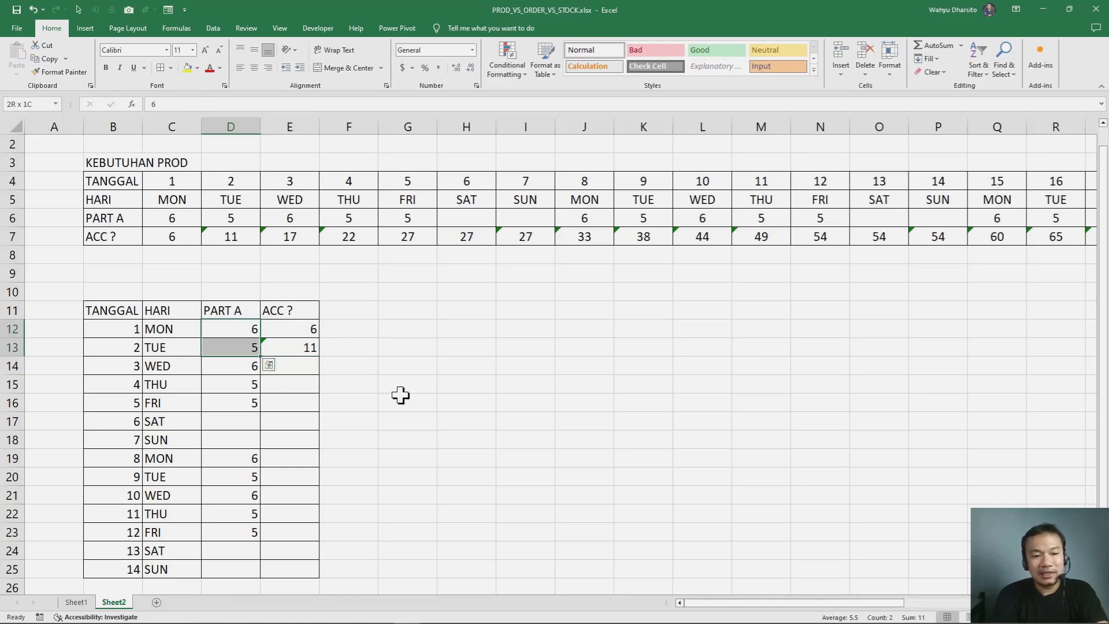
- Enter =SUM(D12:D14) in E14 to total the first three days of PART A
key(Down)
key(Right)
key(Down)
text(=s)
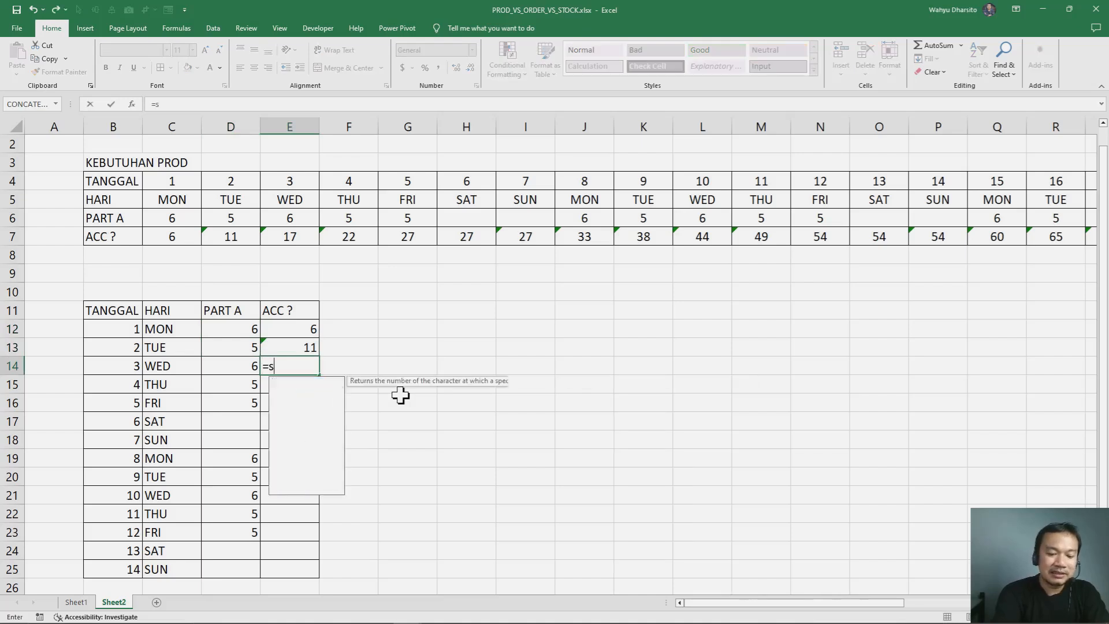
text(um()
key(Up)
key(Up)
key(Left)
key(shift+Down)
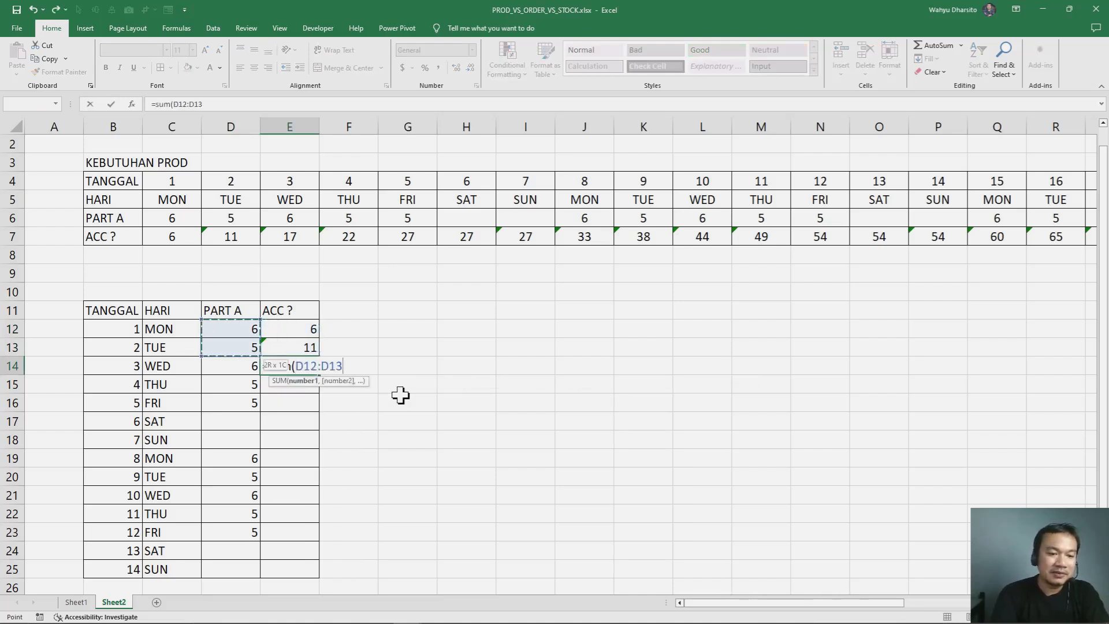
key(shift+Down)
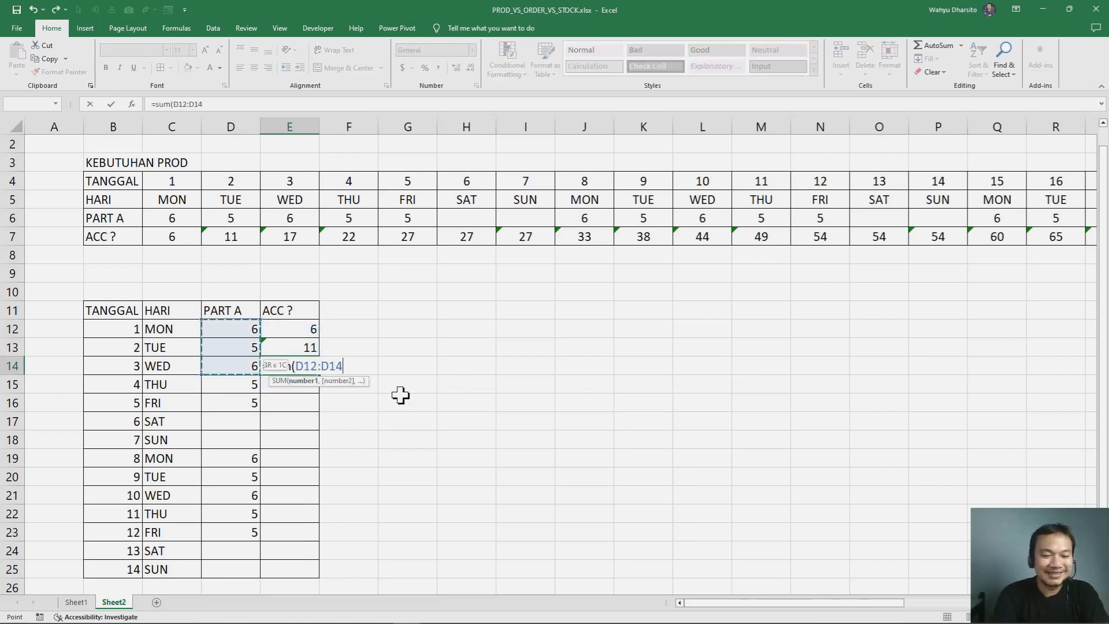
key(Return)
- Compare the ranges referenced by the SUM formulas in E12, E13 and E14
key(Up)
key(Up)
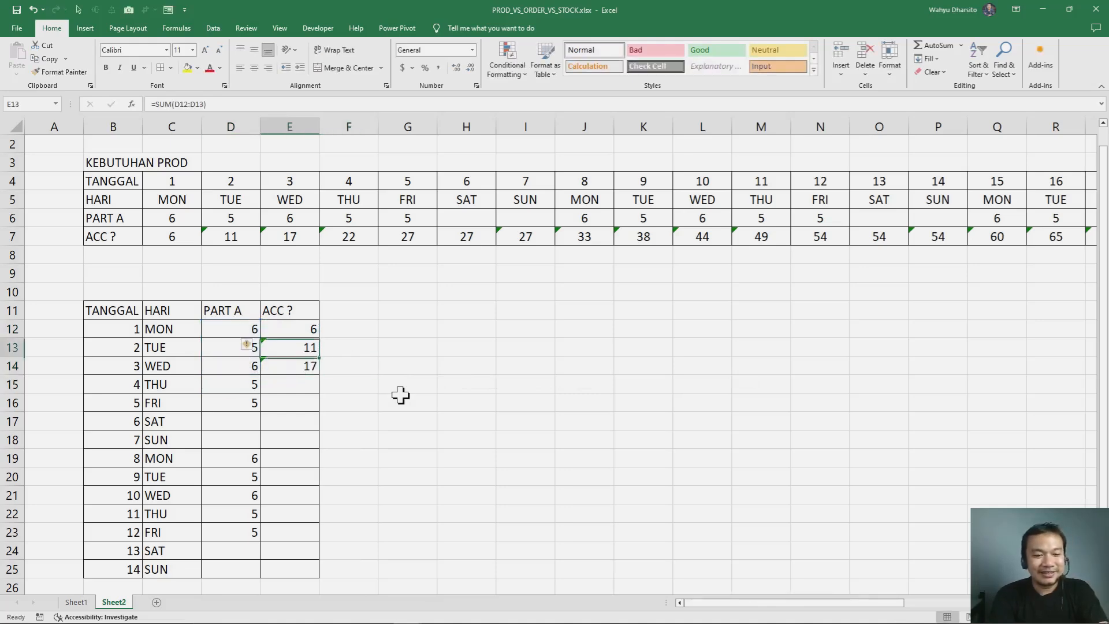
key(Up)
key(F2)
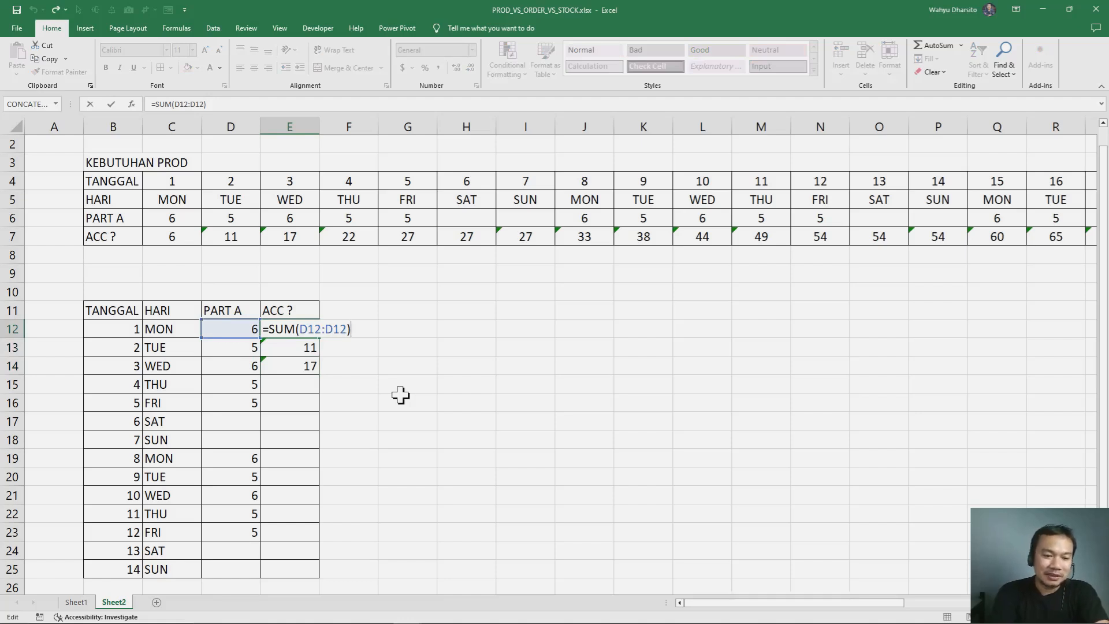
key(Return)
key(F2)
key(Return)
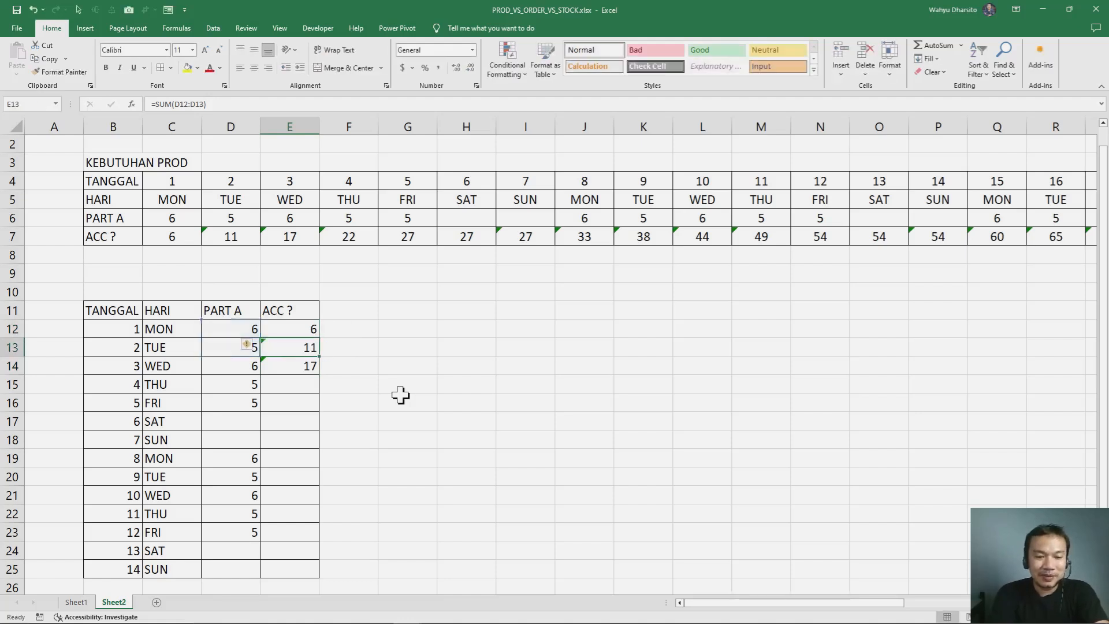
key(F2)
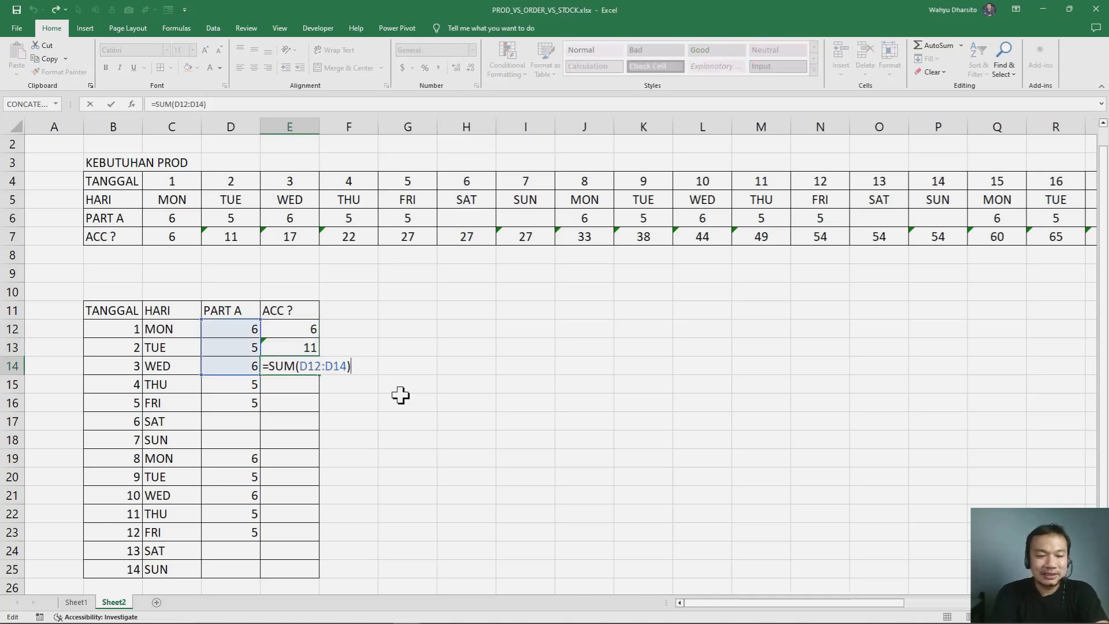
key(Return)
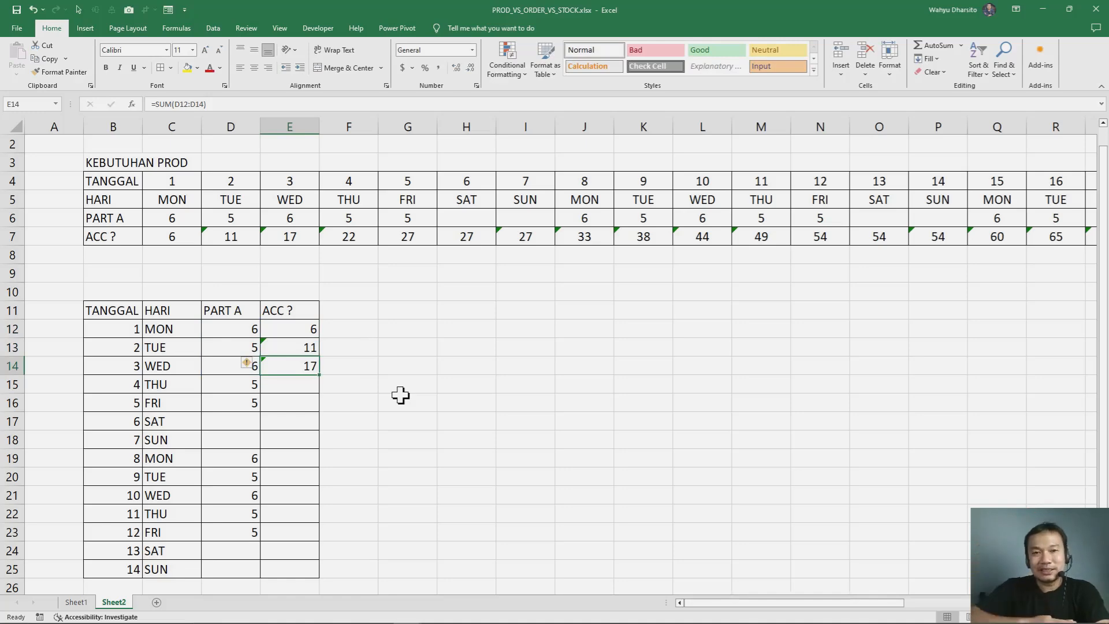
- Lock the row of the range's starting reference in E12 so the formula reads =SUM(D$12:D12)
key(Up)
key(Up)
key(F2)
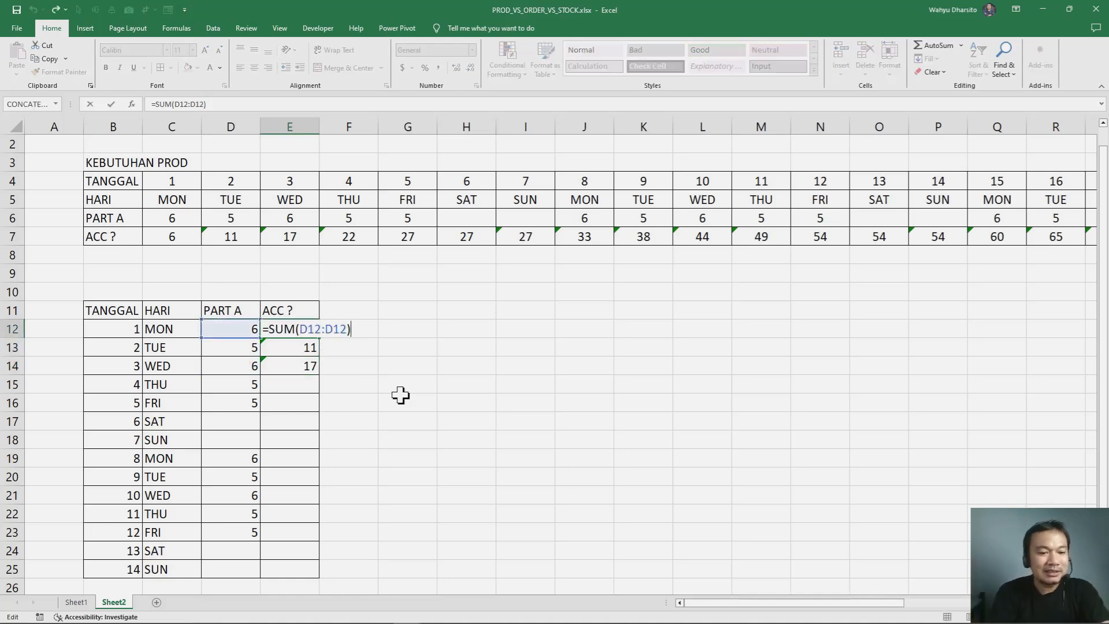
key(Left)
key(Left)
key(Left)
key(Left)
key(Left)
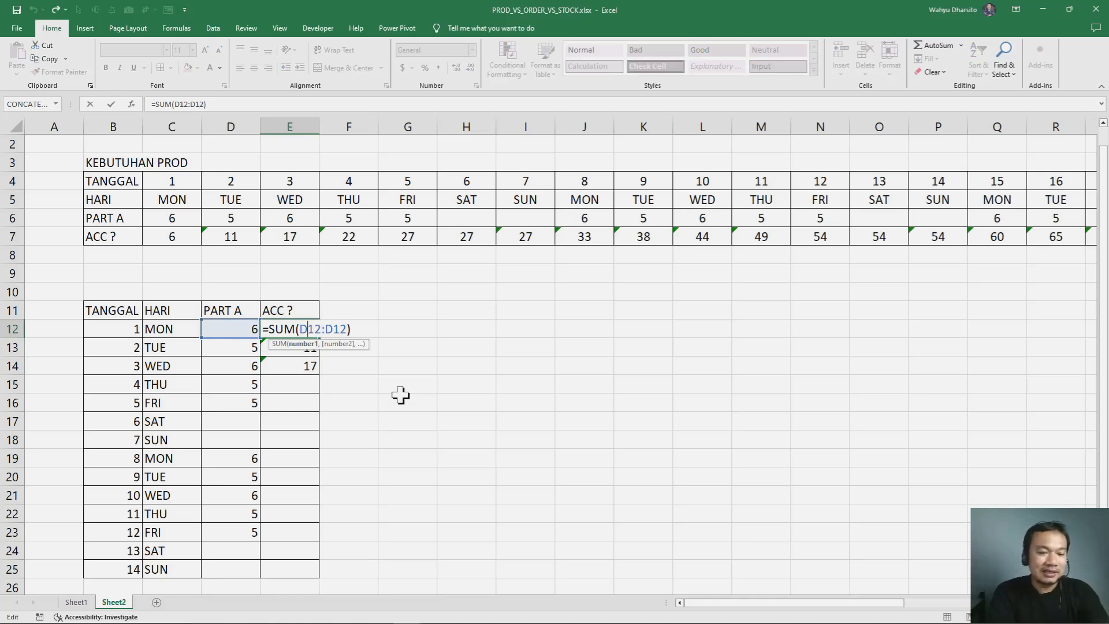
text($)
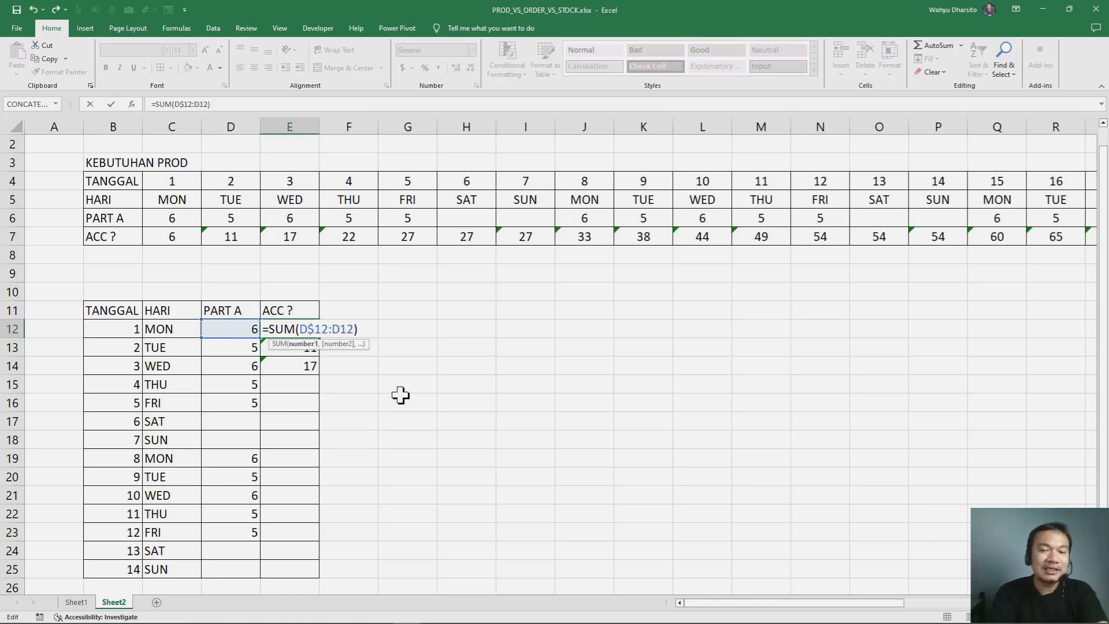
key(Return)
- Copy the E12 formula down the ACC ? column into E13:E25, replacing the existing formulas there
key(Up)
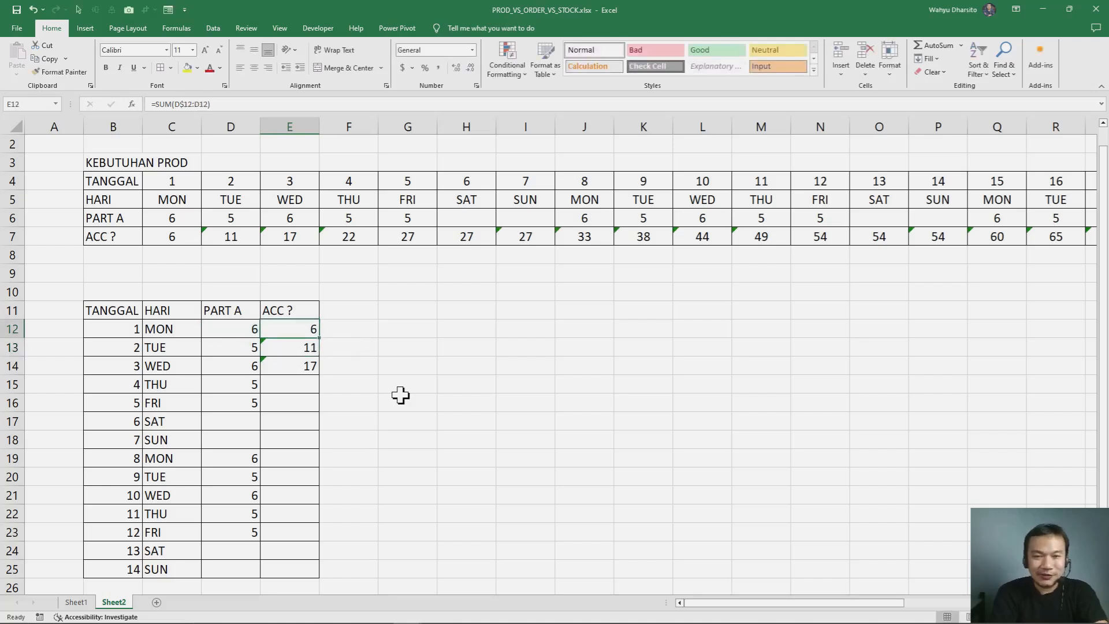
key(ctrl+c)
key(Down)
key(shift+Down)
key(shift+Down)
key(shift+Down)
key(shift+Down)
key(shift+Down)
key(shift+Down)
key(shift+Down)
key(shift+Down)
key(shift+Down)
key(shift+Down)
key(shift+Down)
key(shift+Down)
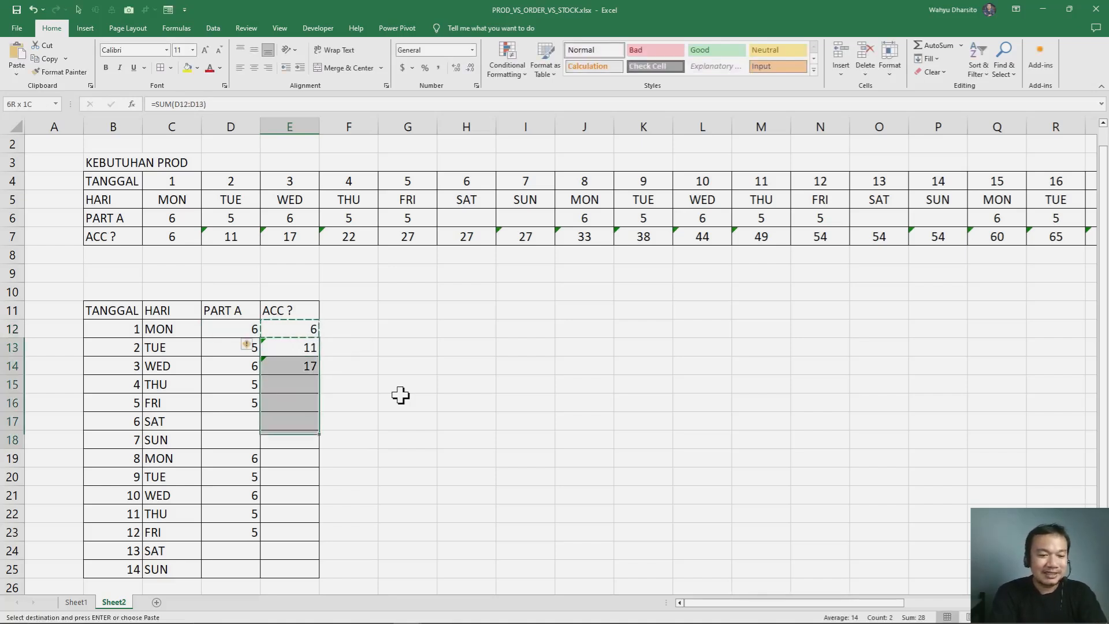
key(Return)
key(Up)
key(Down)
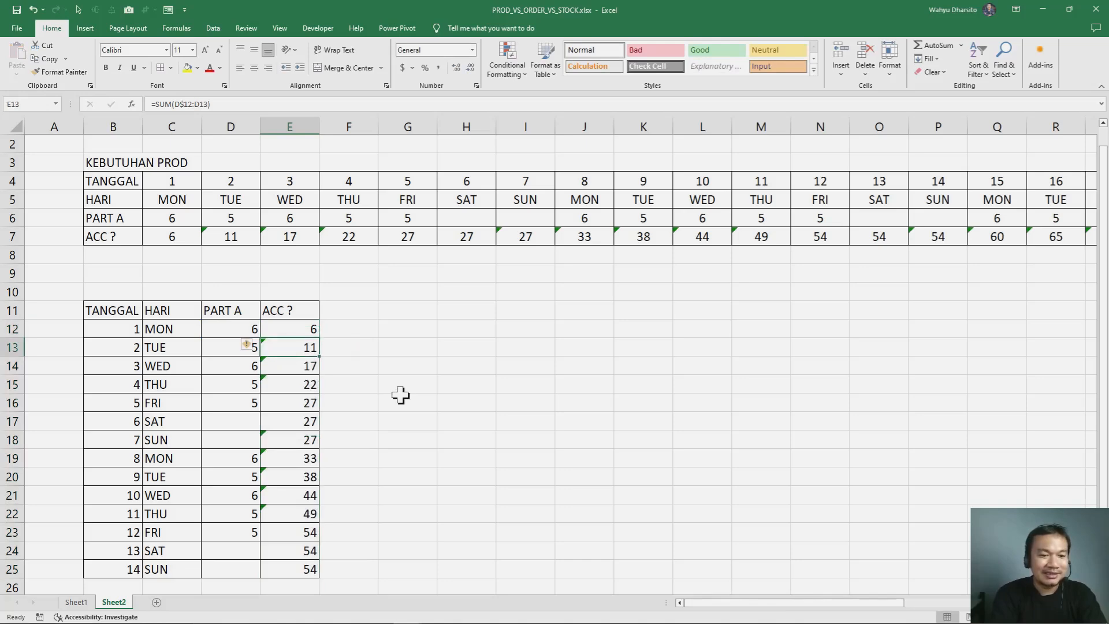
- Inspect the ranges referenced by the copied SUM formulas in E15, E21, E22 and E23
key(Down)
key(Down)
key(F2)
key(Return)
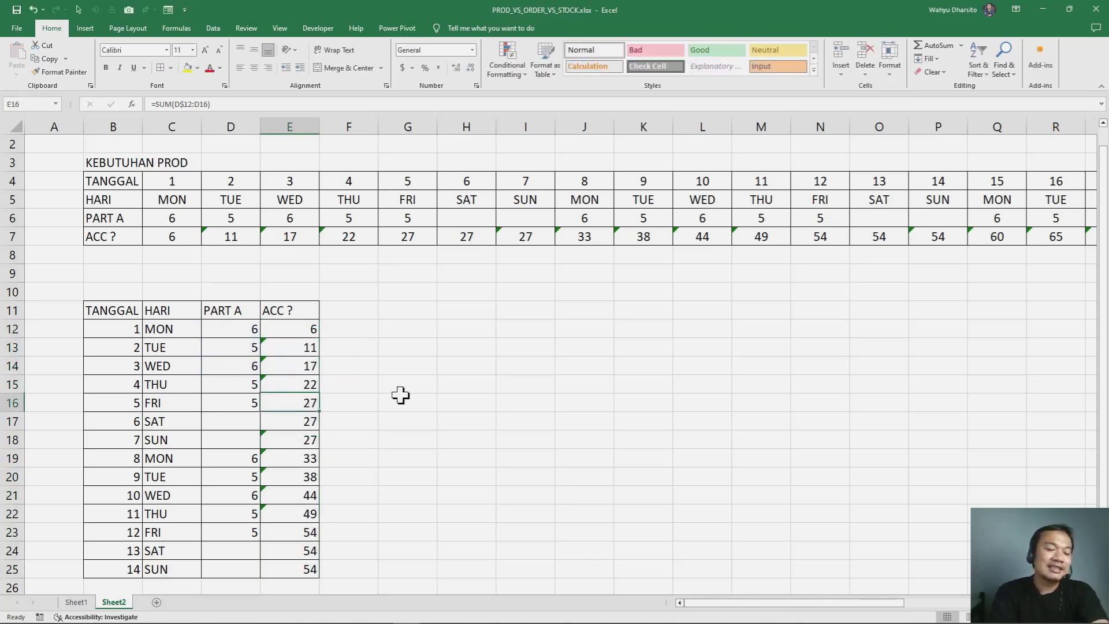
key(Down)
key(Down)
key(Down)
key(Down)
key(Down)
key(F2)
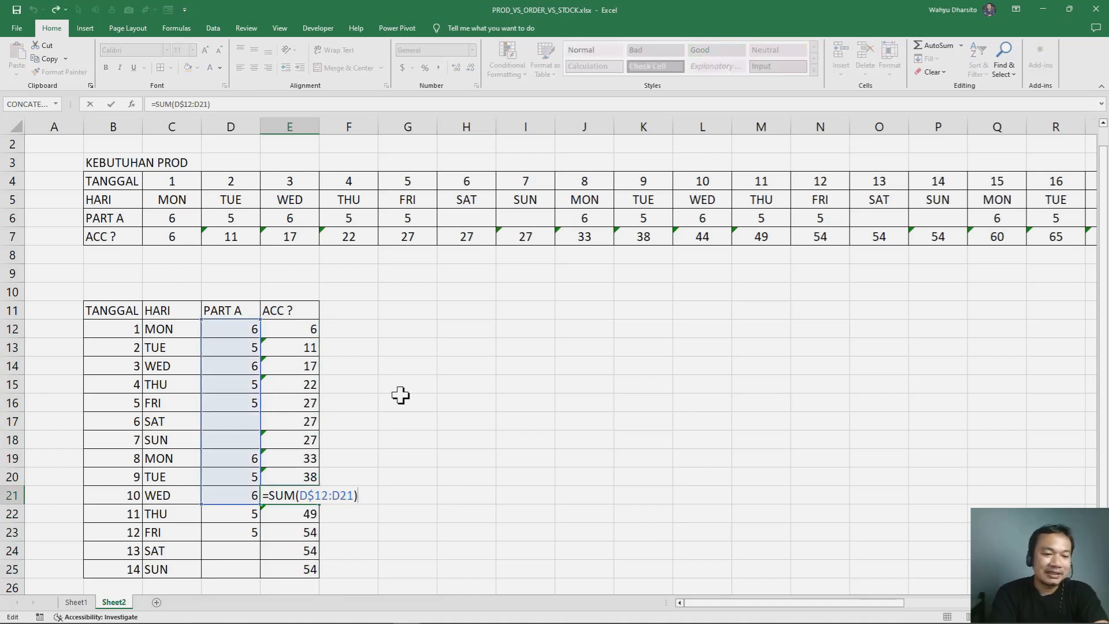
key(Return)
key(F2)
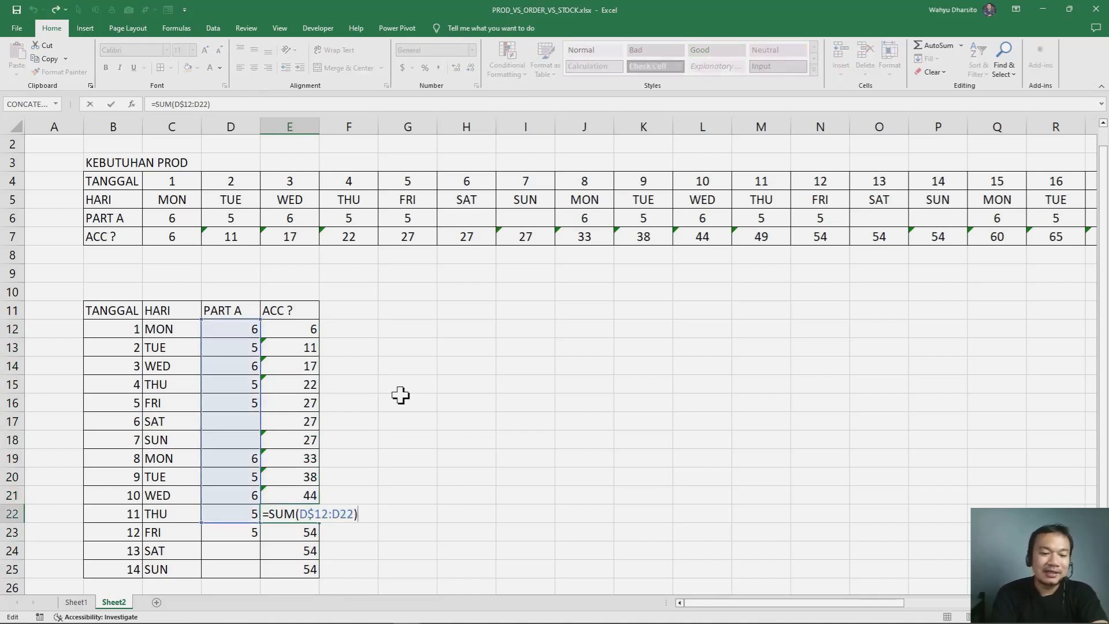
key(Return)
key(F2)
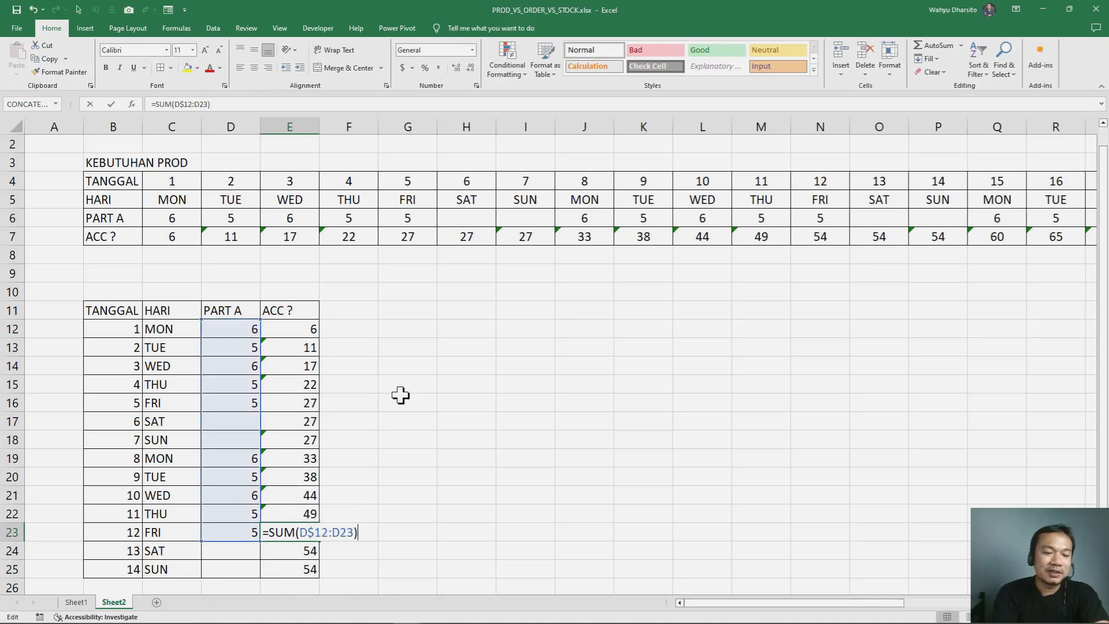
key(Escape)
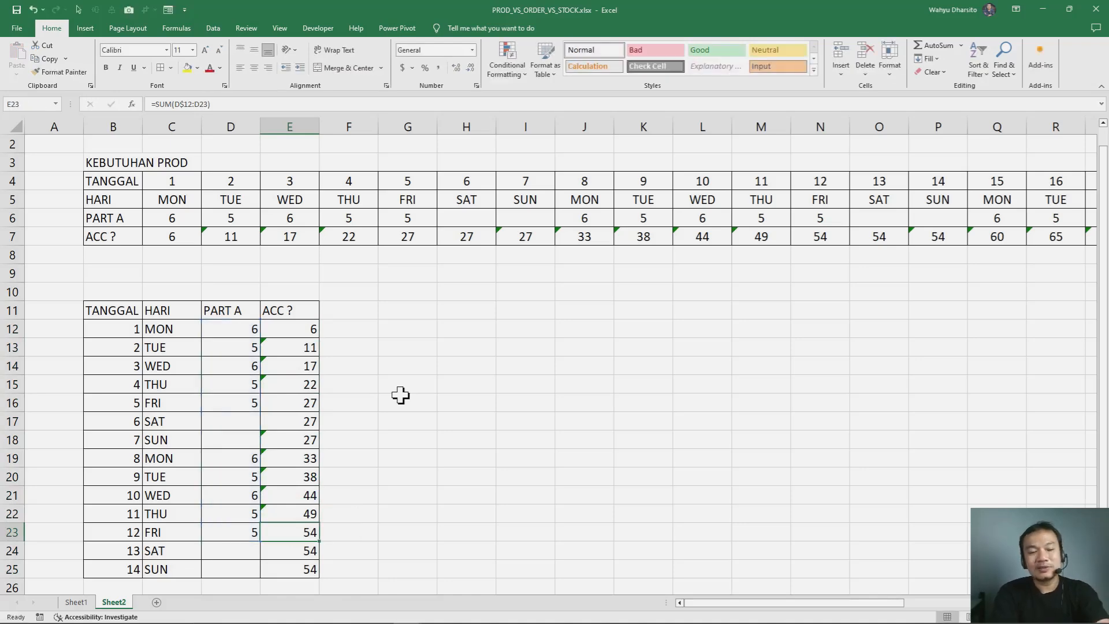
key(ctrl+Up)
key(Down)
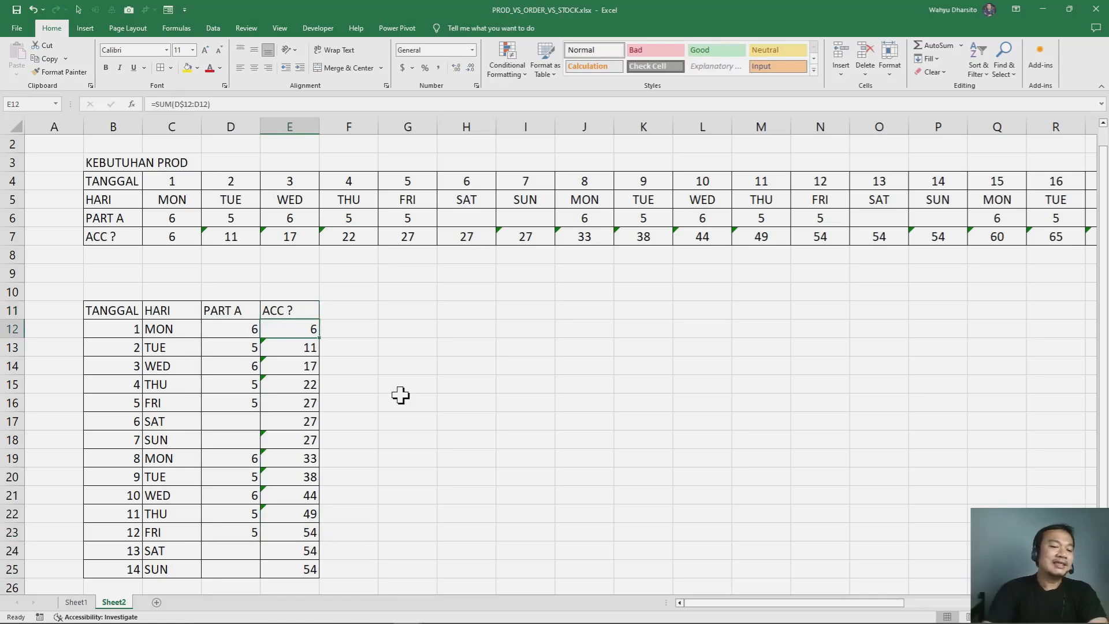
- View the production, order and stock simulation tables on Sheet1, and return to Sheet2
click(77, 601)
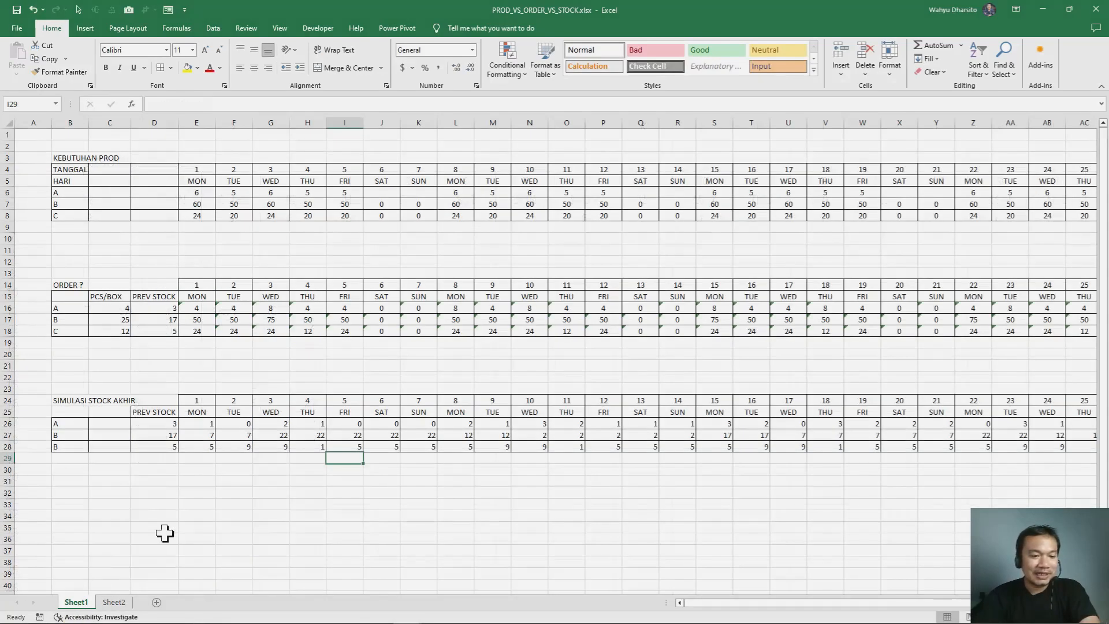
click(199, 514)
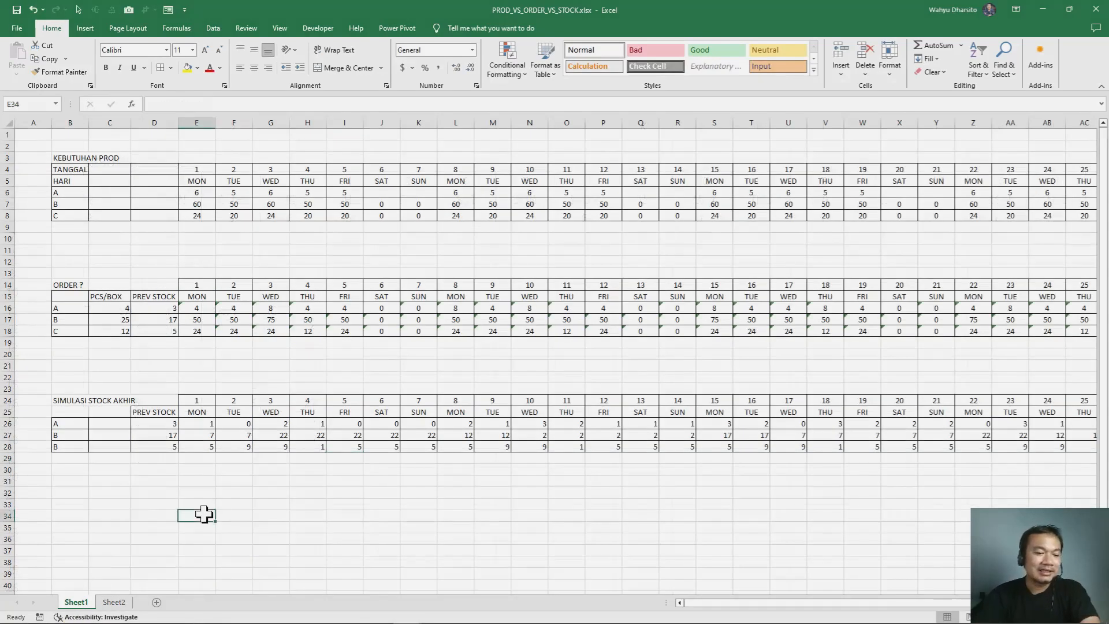
click(113, 601)
click(456, 475)
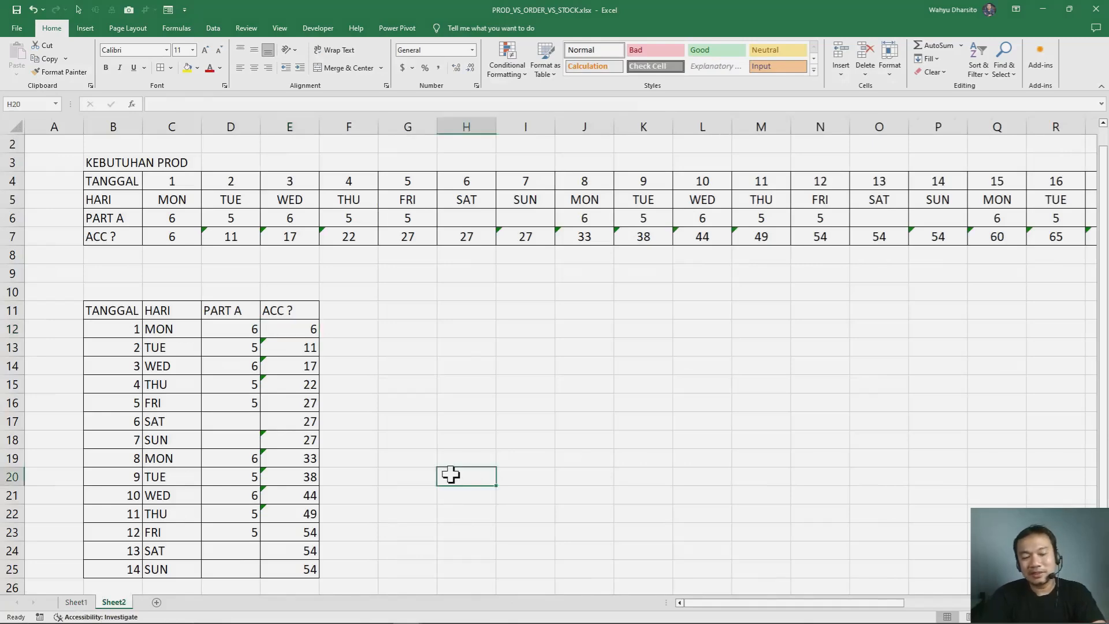